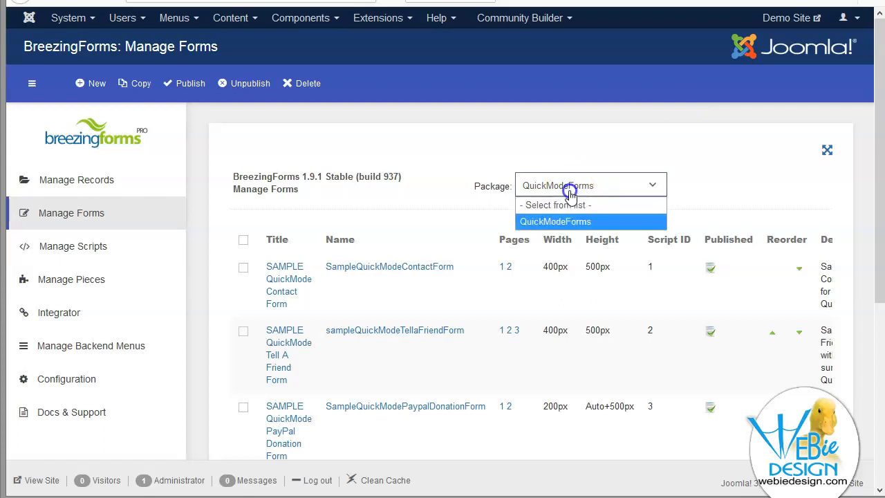
Duplicate the SAMPLE QuickMode Contact Form in the QuickModeForms package
click(565, 223)
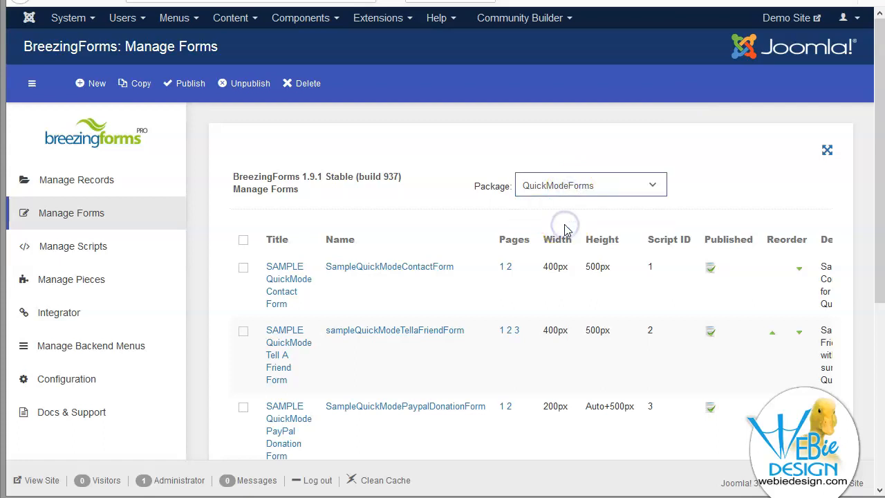
click(380, 157)
click(244, 269)
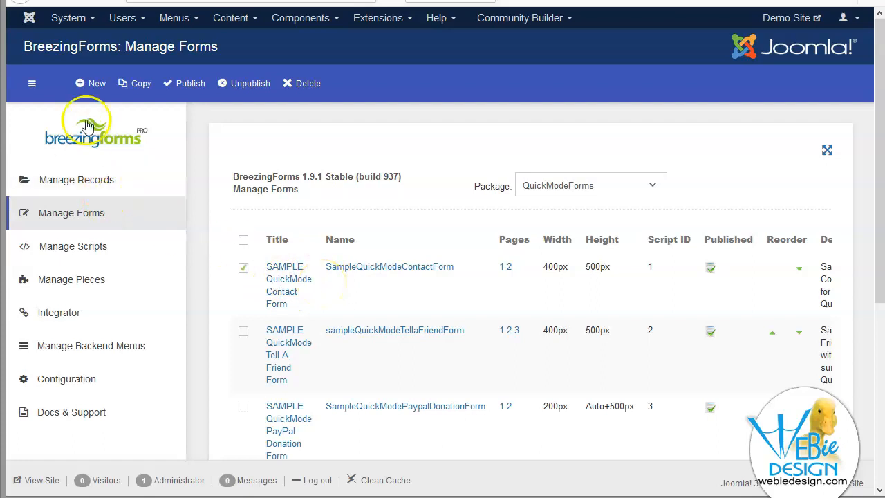
click(137, 86)
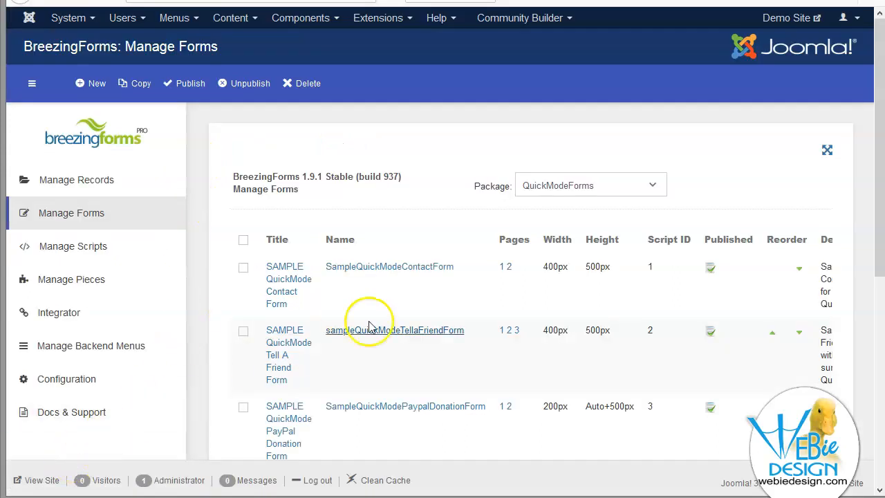
Open the copied SAMPLE QuickMode Contact Form for editing
scroll(406, 297, down, 2)
scroll(413, 303, down, 3)
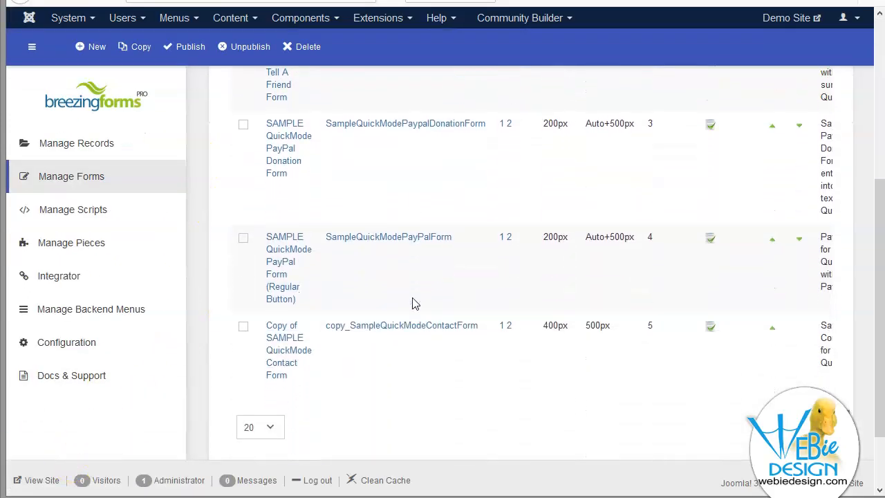
click(392, 289)
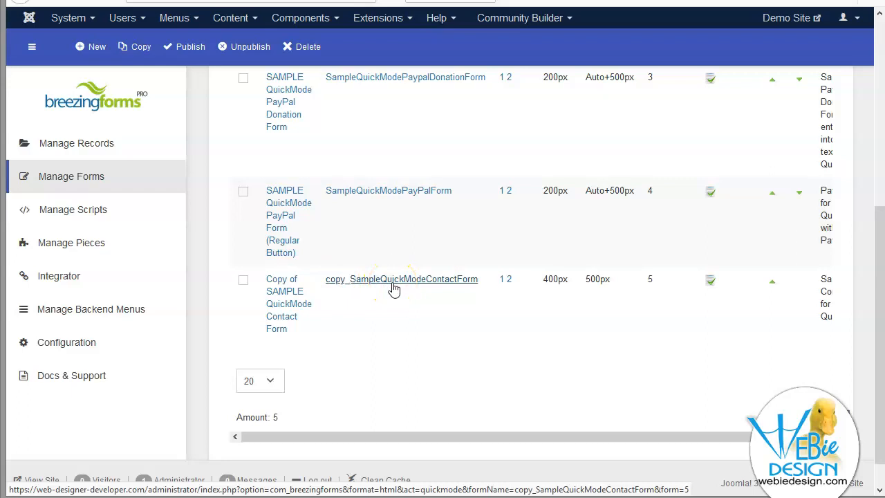
click(278, 307)
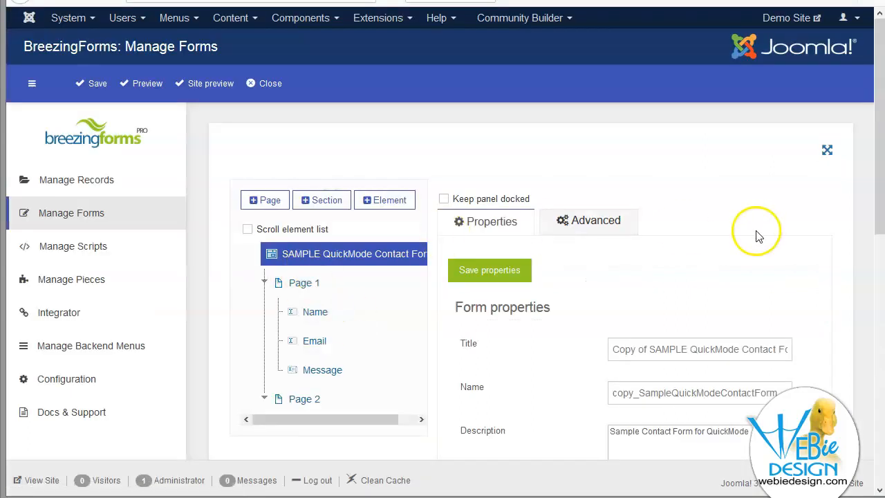
Set the form's title to "New contact form" and its name to "newContactForm"
scroll(757, 235, down, 3)
drag(609, 267, 834, 267)
text(New contact form)
click(662, 313)
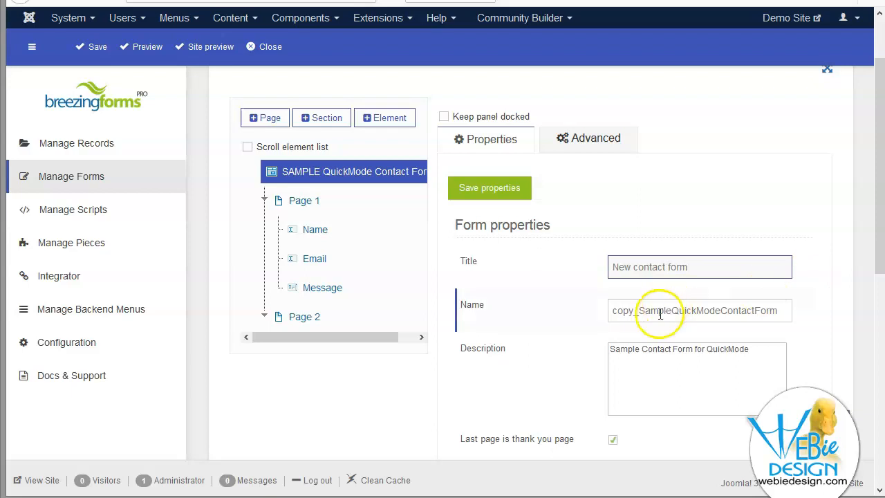
drag(721, 310, 613, 310)
text(new)
Clear the form's description and save the updated form properties and the form
drag(761, 352, 609, 349)
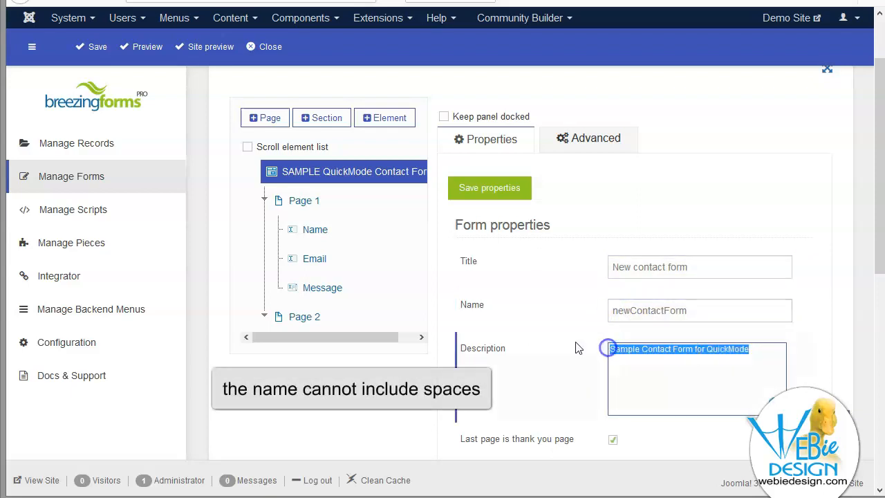
key(BackSpace)
scroll(578, 347, down, 2)
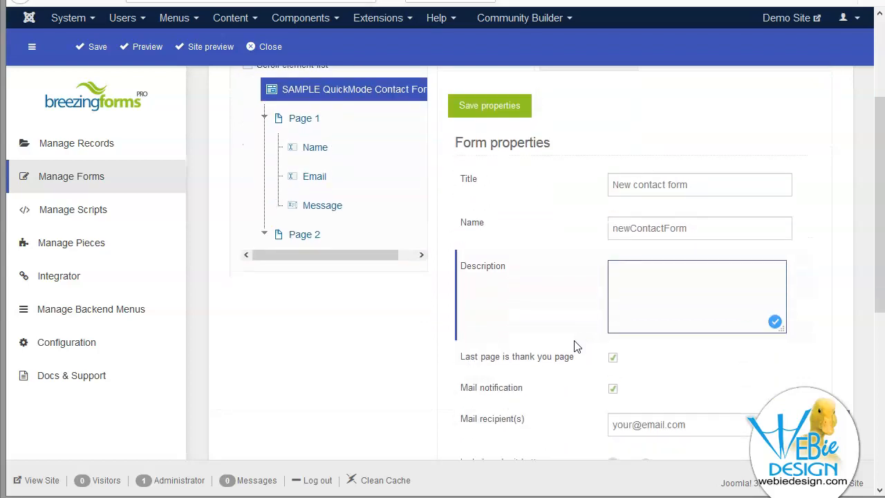
scroll(578, 348, down, 2)
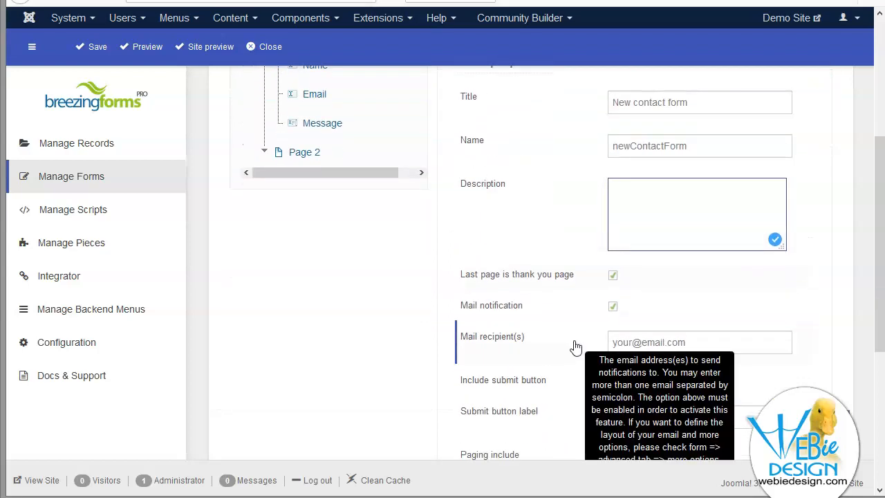
scroll(576, 347, down, 7)
click(495, 389)
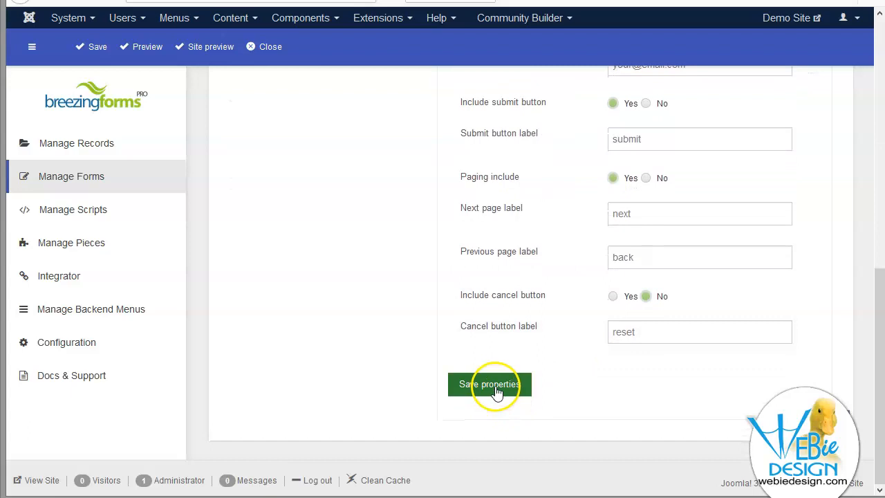
click(359, 350)
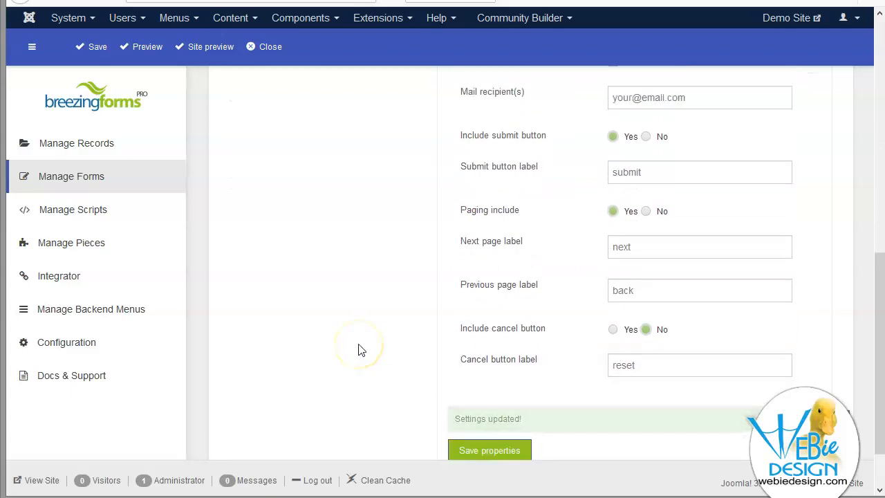
click(96, 54)
click(330, 148)
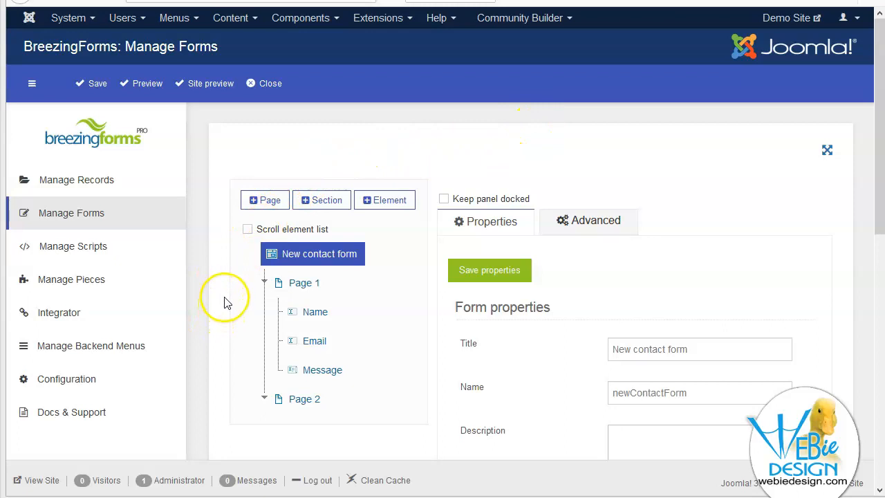
Add a new element to Page 1 of the contact form
click(304, 289)
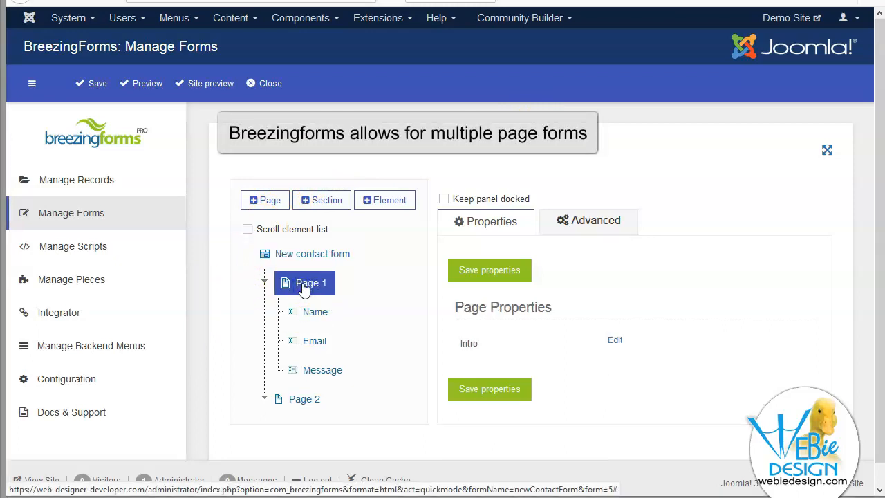
click(393, 202)
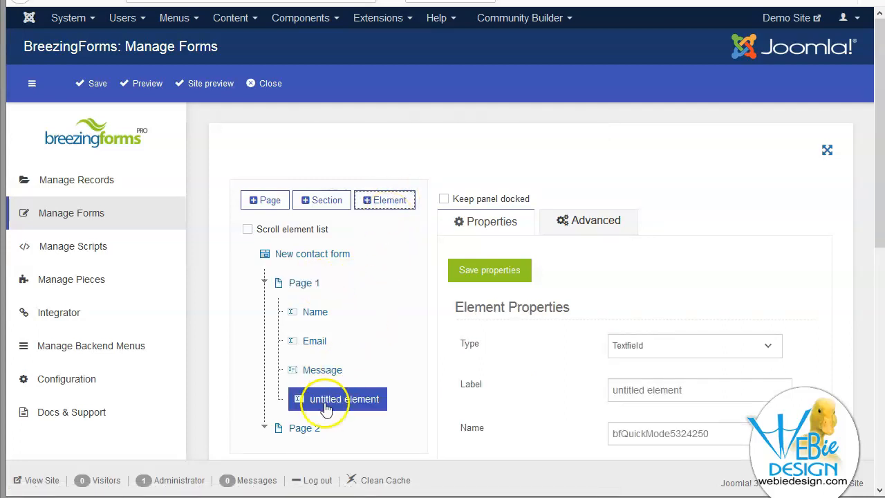
Label the untitled text field element "signature"
scroll(529, 389, down, 2)
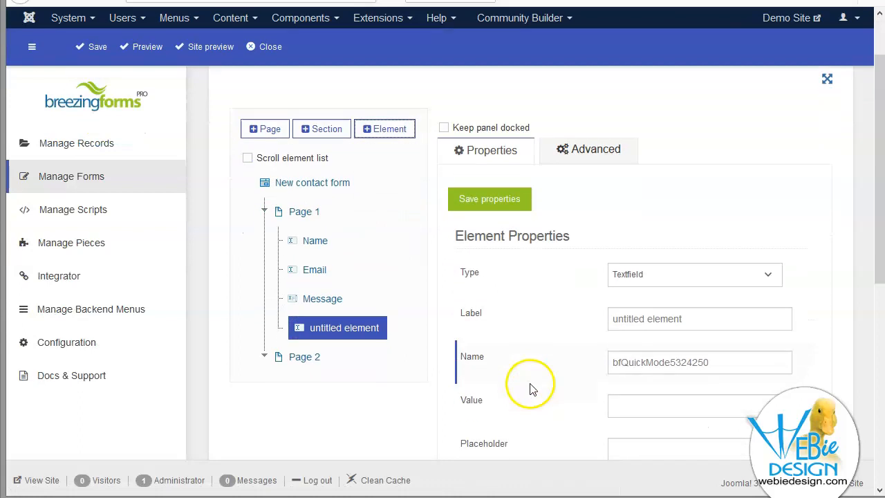
drag(716, 311, 573, 309)
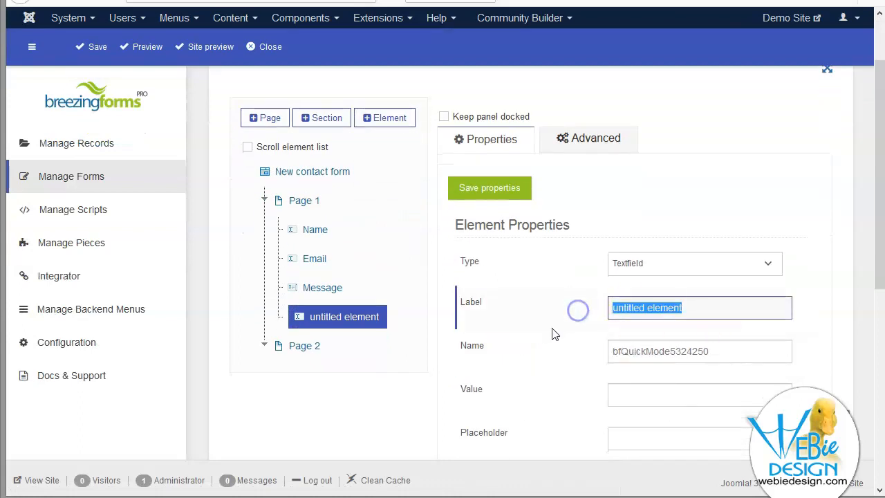
text(signature)
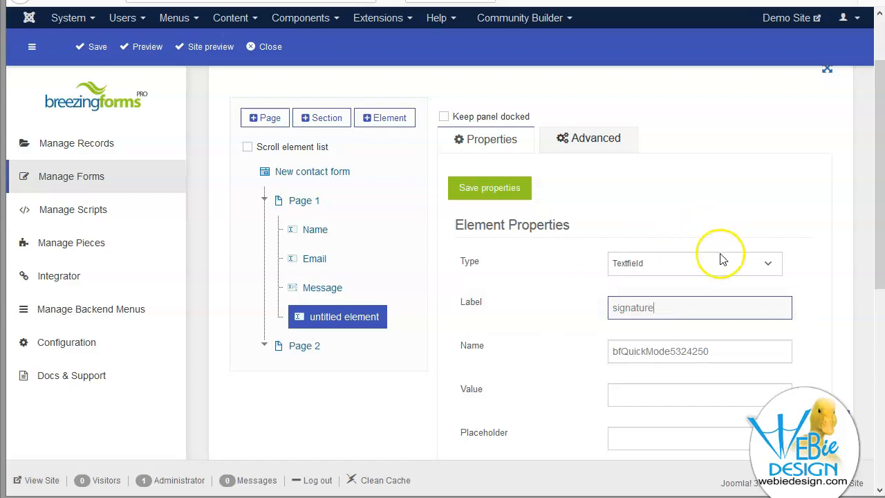
click(619, 349)
click(702, 350)
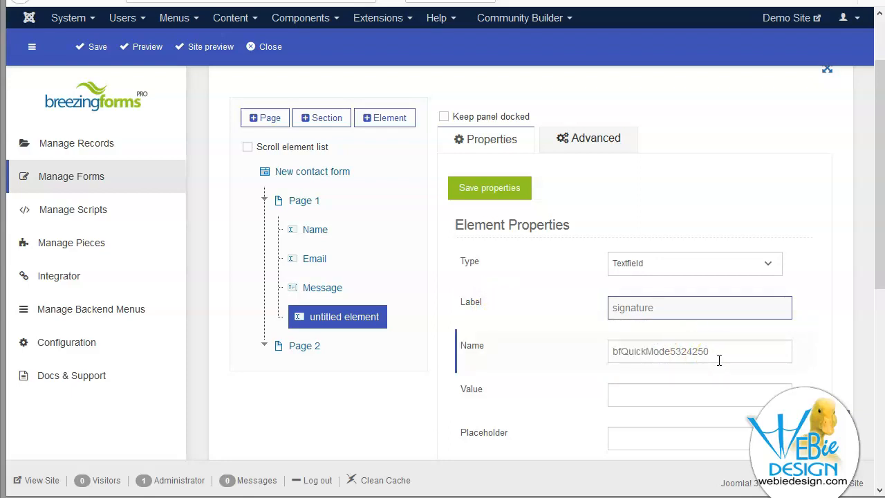
click(615, 352)
click(709, 355)
Change the untitled element's type to Signature
click(671, 266)
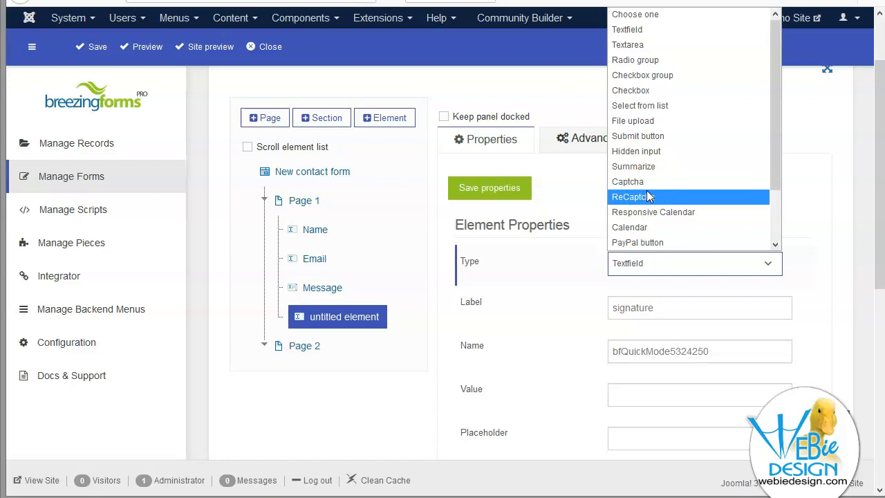
click(776, 199)
drag(776, 199, 769, 233)
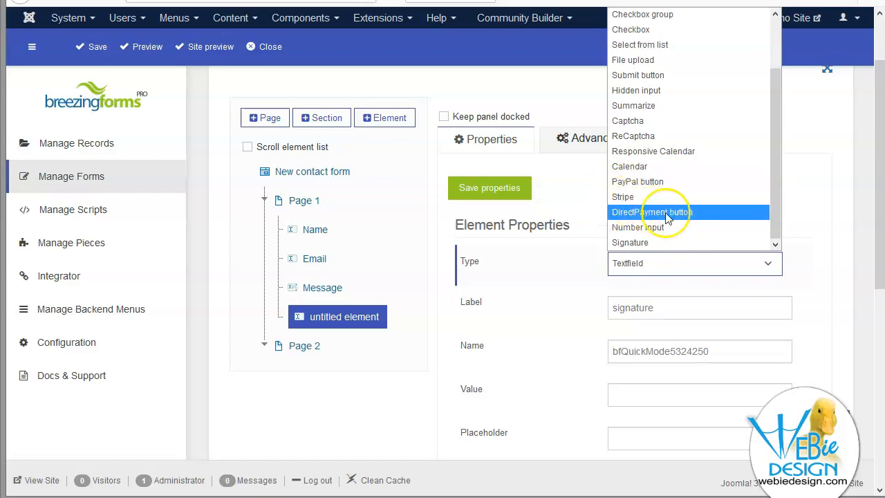
click(643, 243)
Set both the label and the name of the signature-type element to "signature"
drag(684, 307, 593, 306)
text(s)
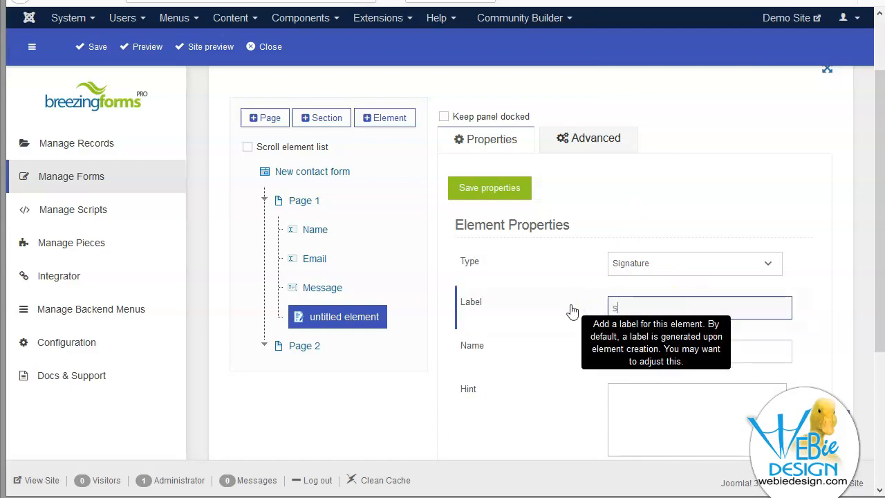
text(ignature)
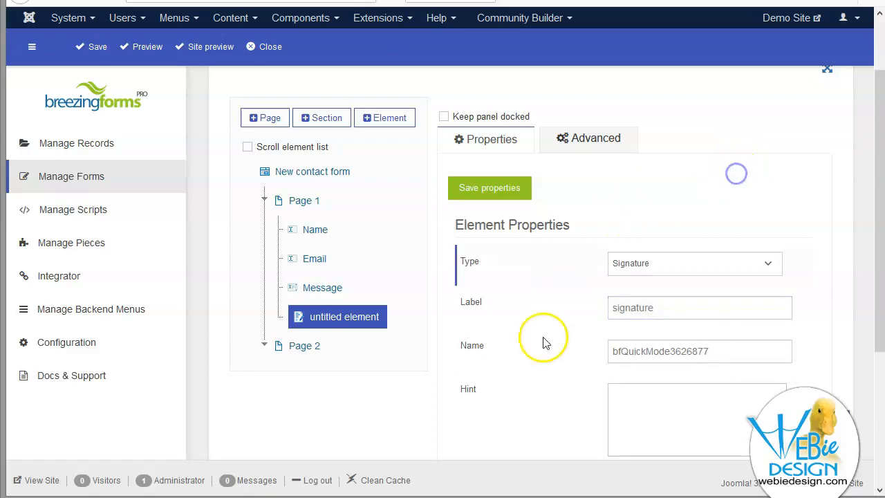
drag(711, 351, 592, 354)
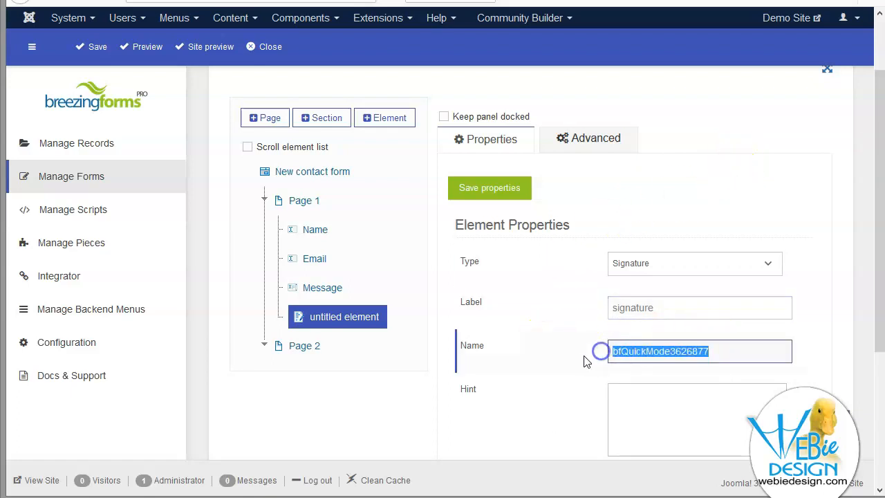
text(sign)
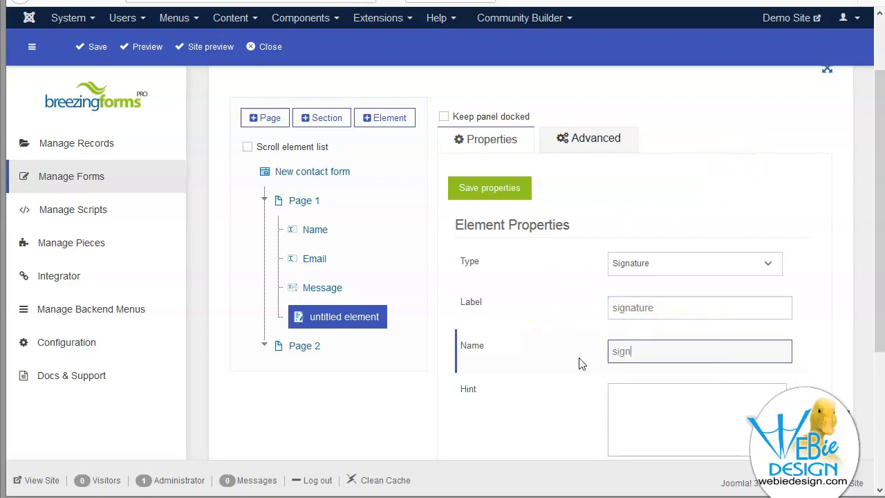
text(ature)
click(822, 268)
Make the signature element required and save its properties
scroll(823, 271, down, 1)
scroll(822, 270, down, 3)
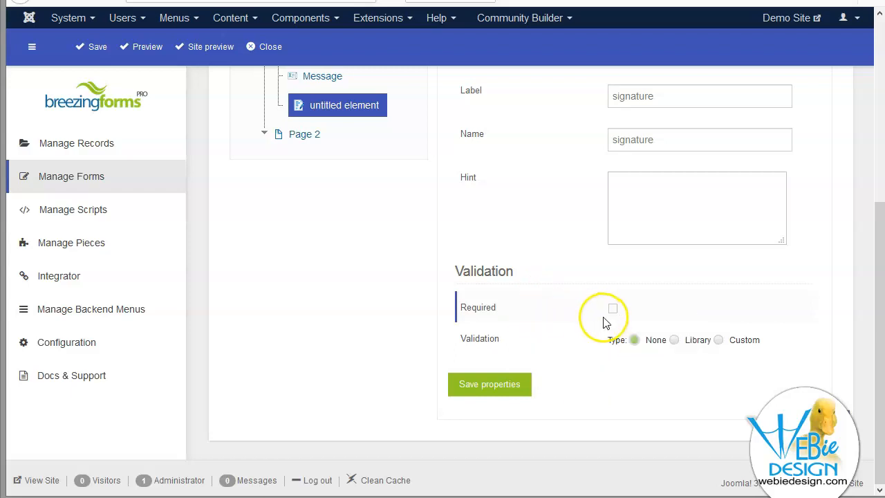
click(613, 310)
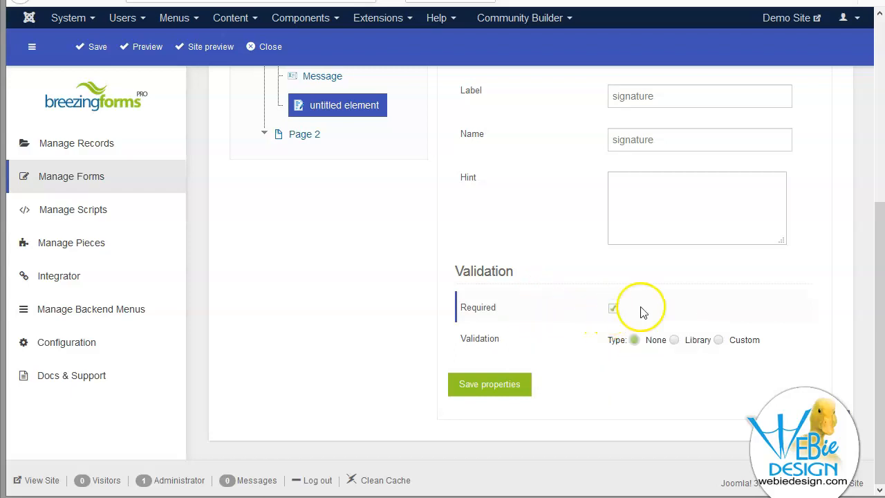
click(494, 389)
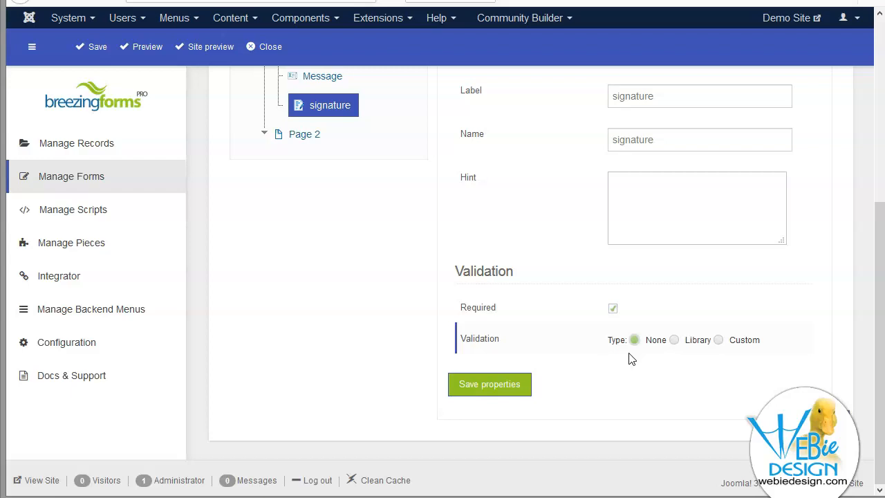
Set the signature element's validation to Library with the error message "please sign" and the script FF::ff_valuenotempty
click(677, 343)
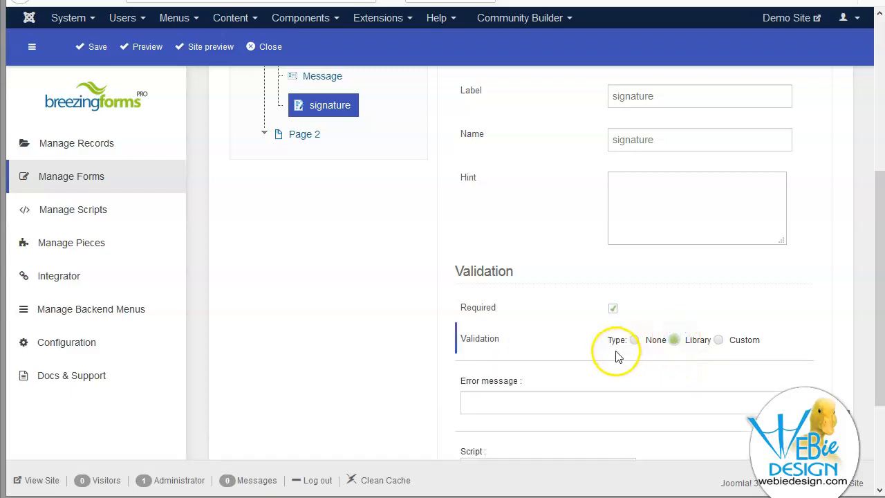
scroll(619, 357, down, 1)
scroll(619, 356, down, 1)
click(486, 325)
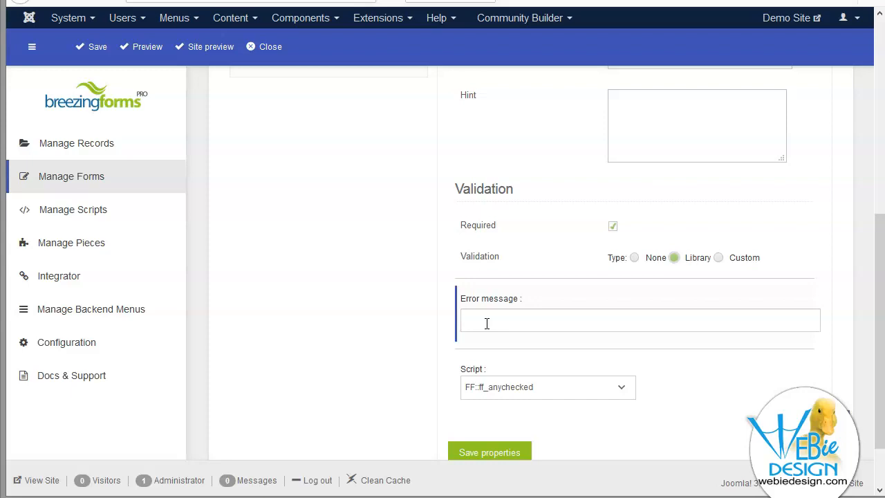
click(487, 323)
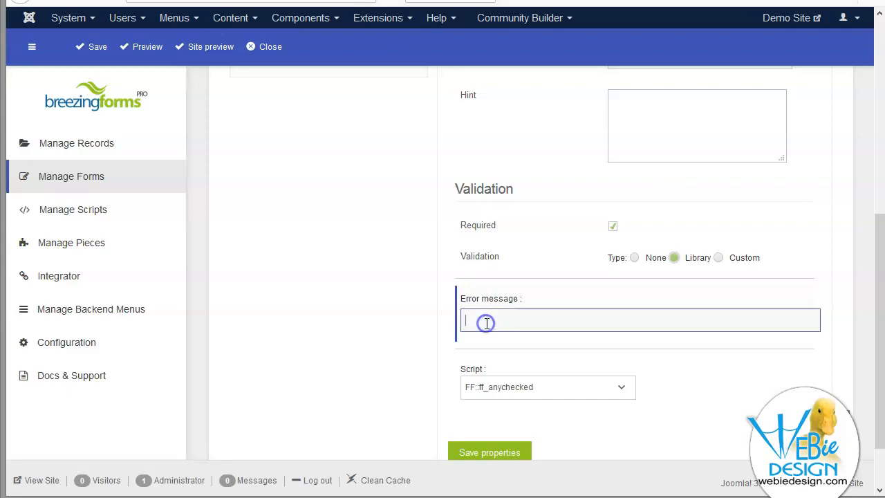
text(please )
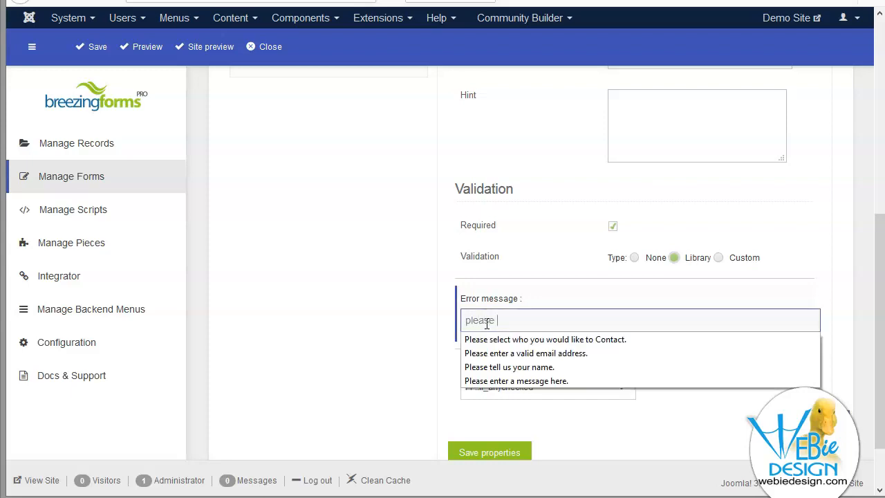
text(sign)
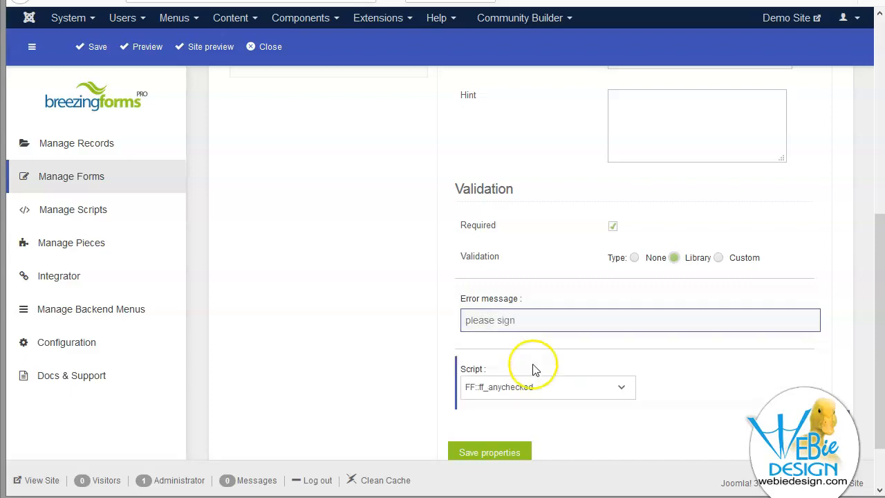
click(537, 390)
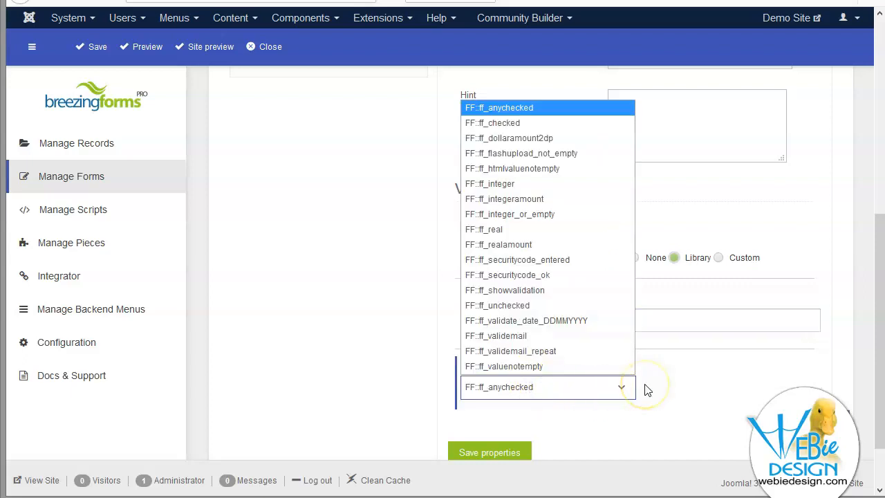
click(531, 366)
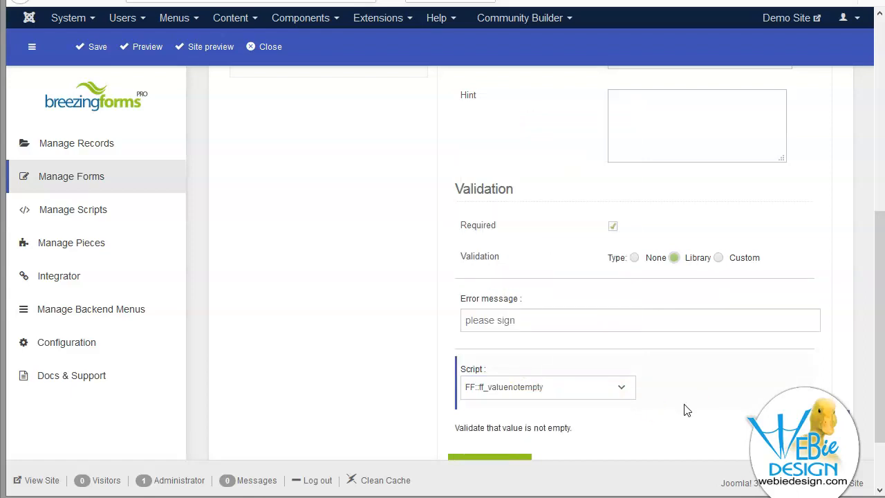
Save the signature element's properties with the validation settings
scroll(687, 409, down, 3)
click(476, 384)
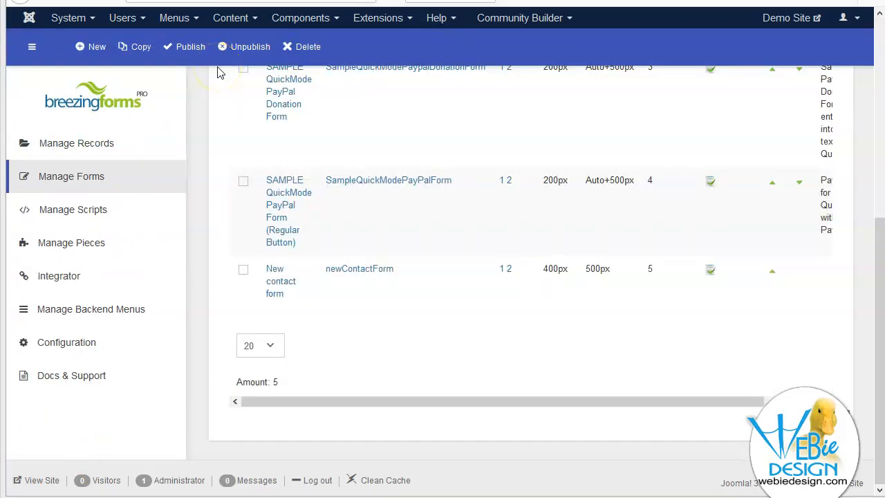
Create a new Joomla menu item titled "form"
click(183, 23)
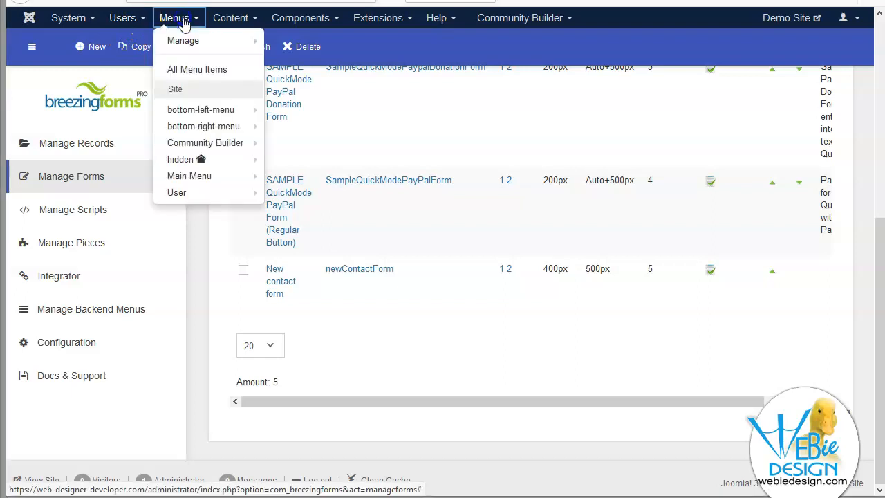
click(183, 67)
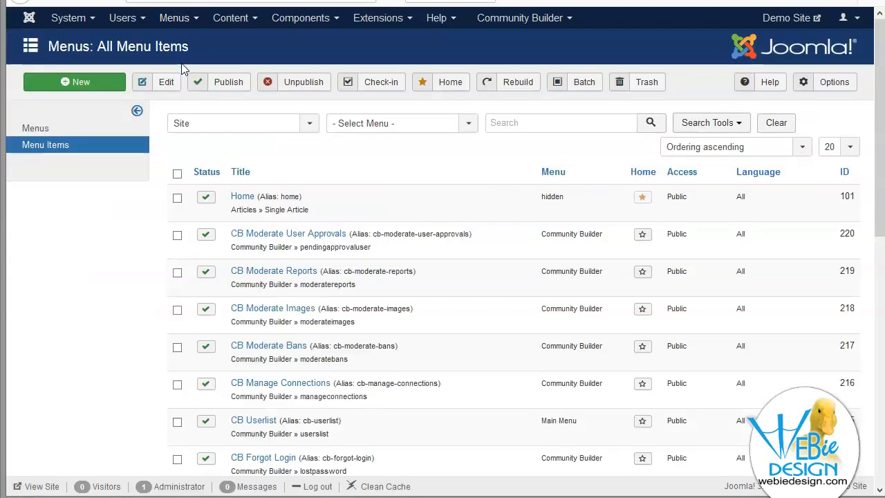
click(77, 81)
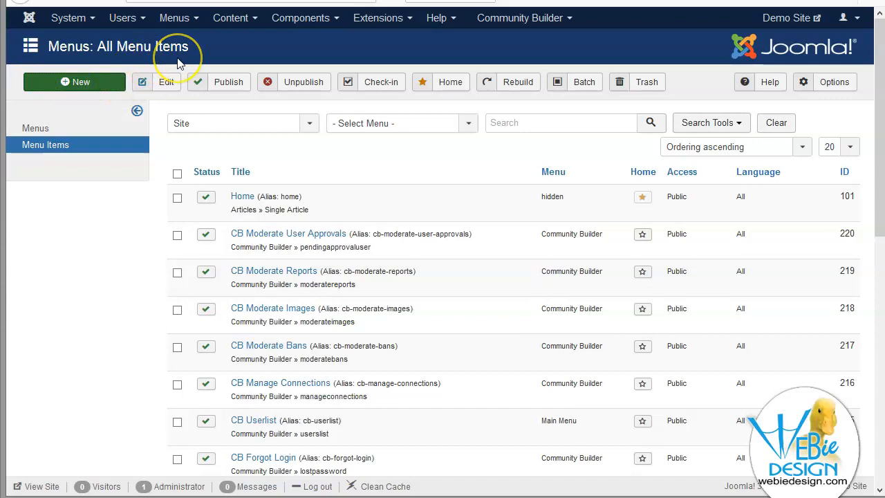
click(136, 128)
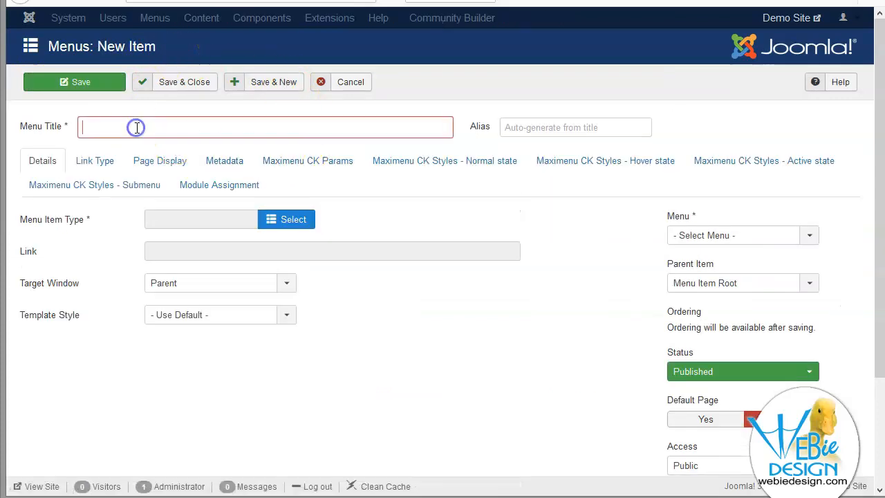
text(form)
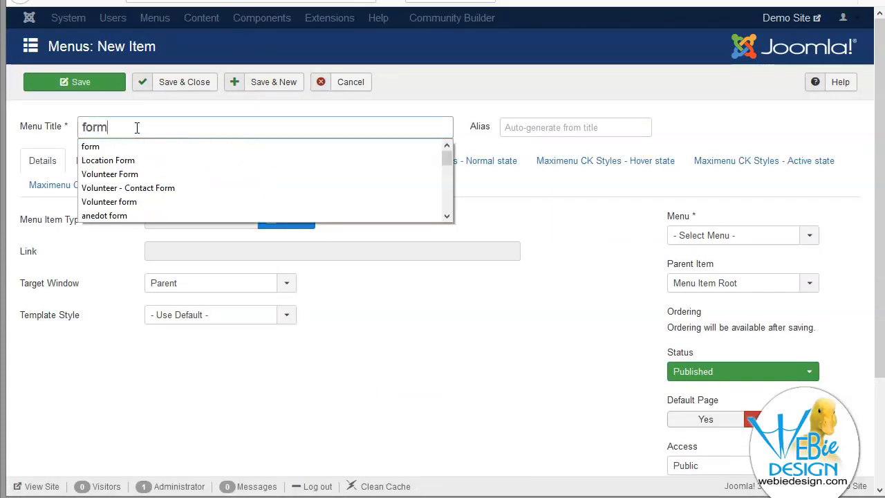
click(175, 114)
Set the new menu item's type to Add Form from BreezingForms Pro
click(296, 220)
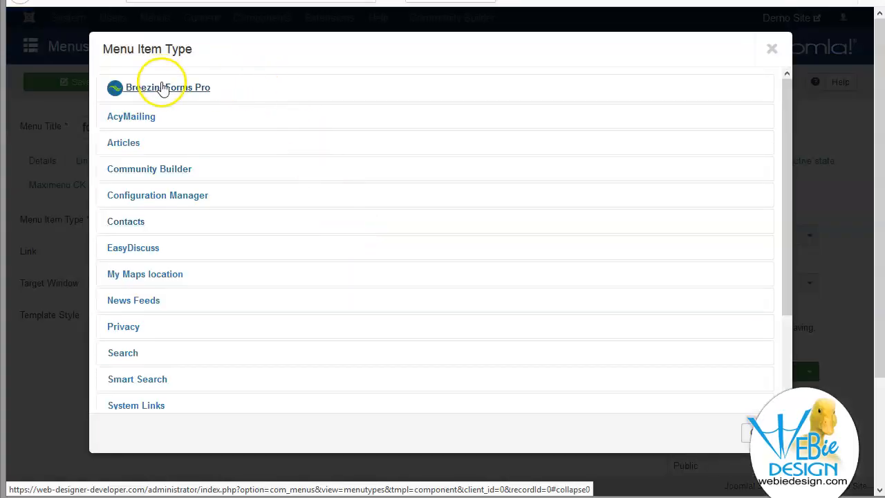
click(162, 88)
click(130, 124)
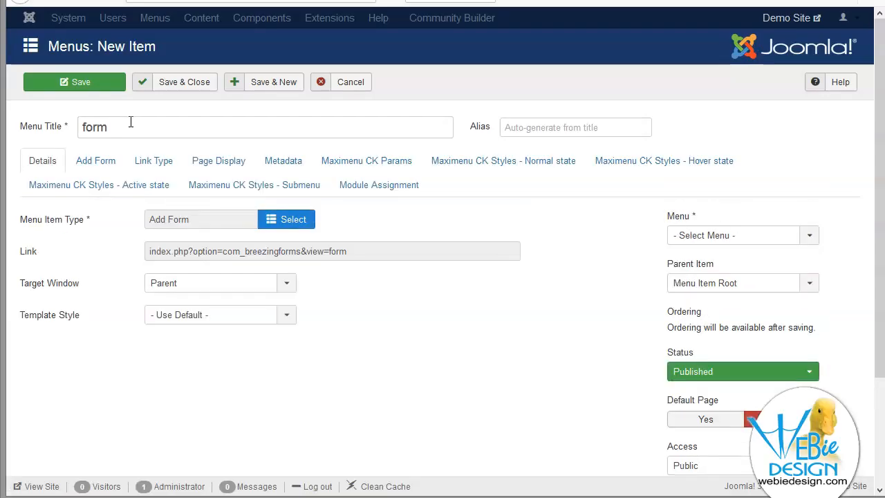
click(284, 220)
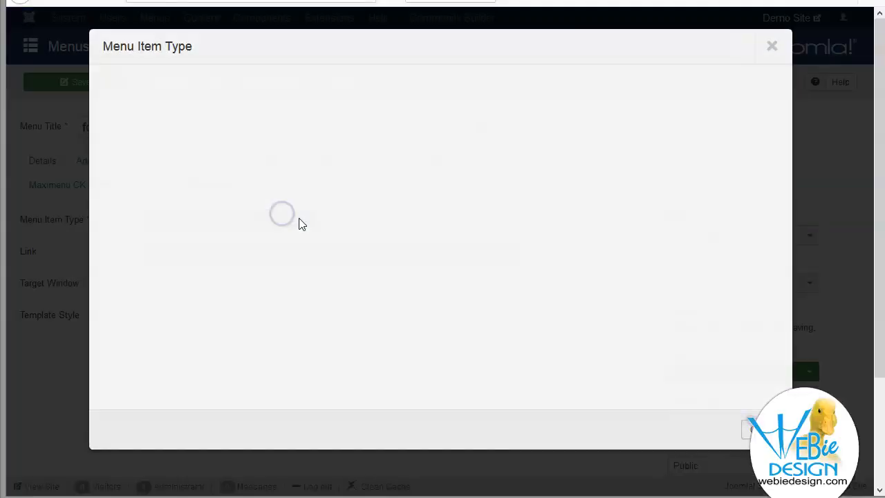
click(772, 49)
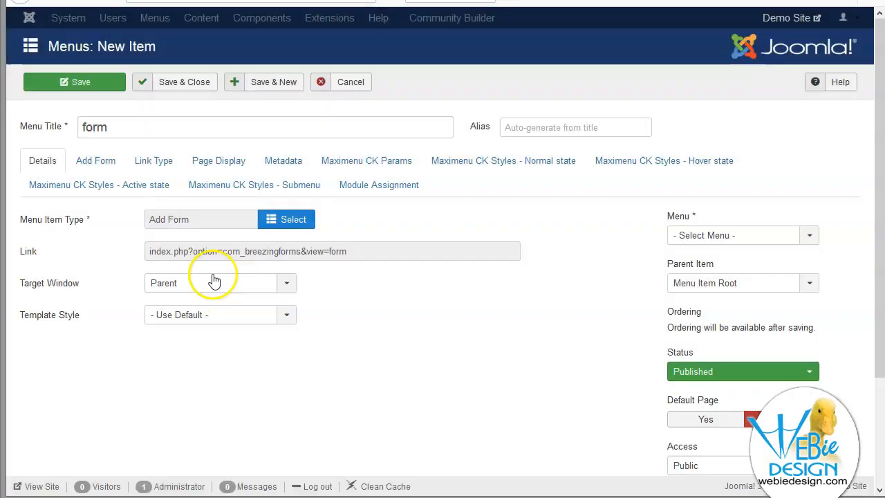
Copy the name newContactForm from the BreezingForms form list into the menu item's form name
click(90, 160)
click(161, 228)
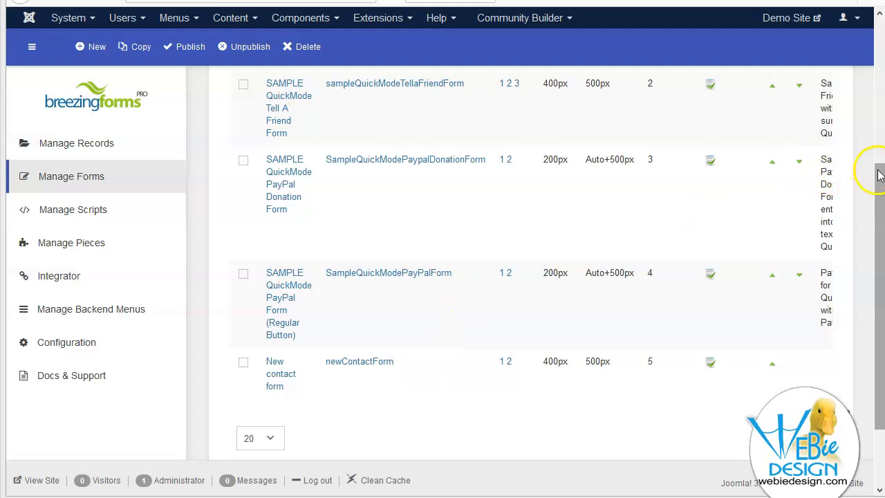
scroll(879, 175, up, 2)
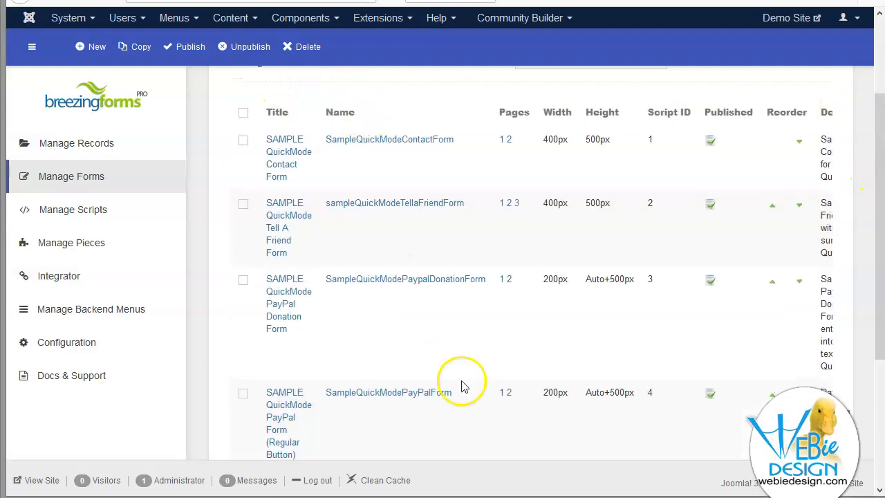
scroll(463, 386, down, 3)
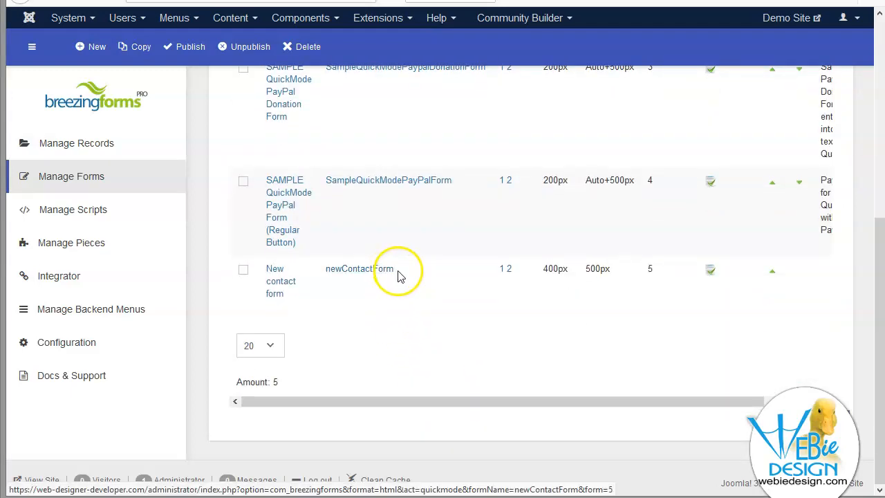
drag(398, 275, 326, 273)
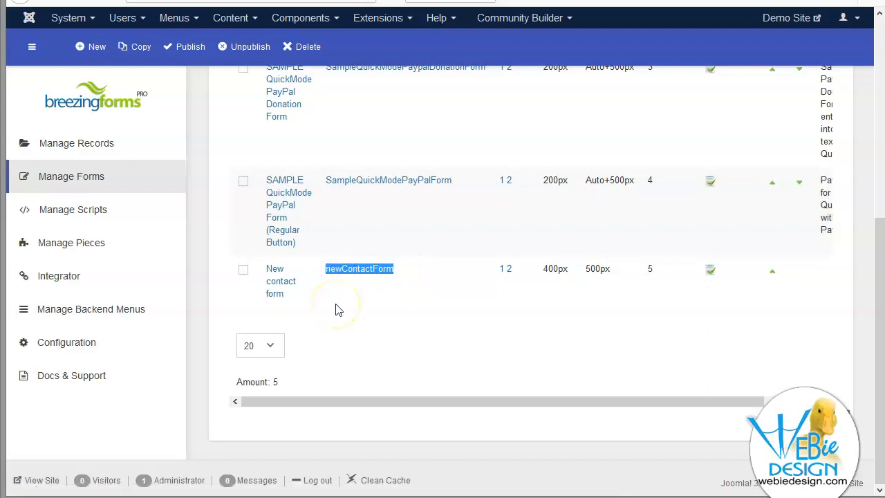
click(235, 0)
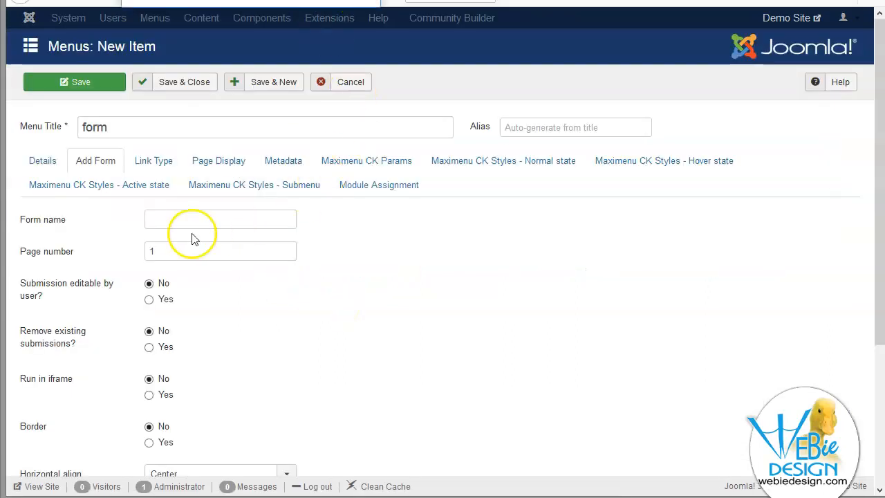
click(176, 220)
click(401, 290)
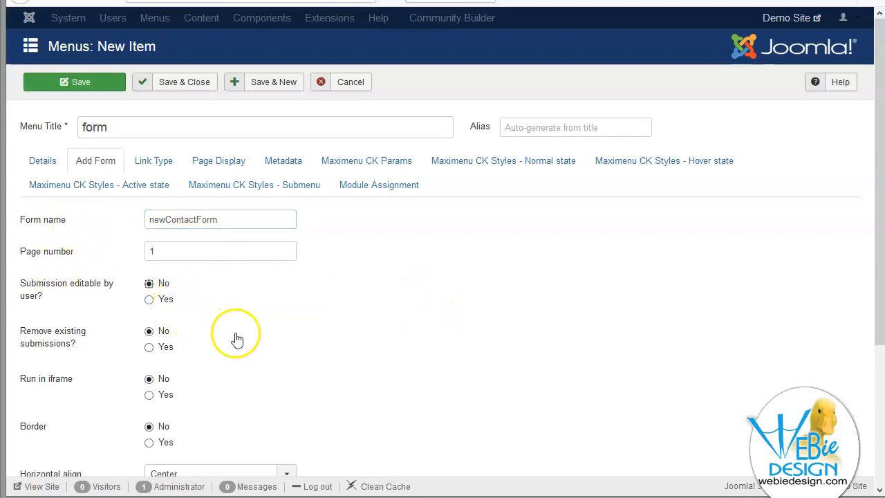
scroll(237, 339, down, 3)
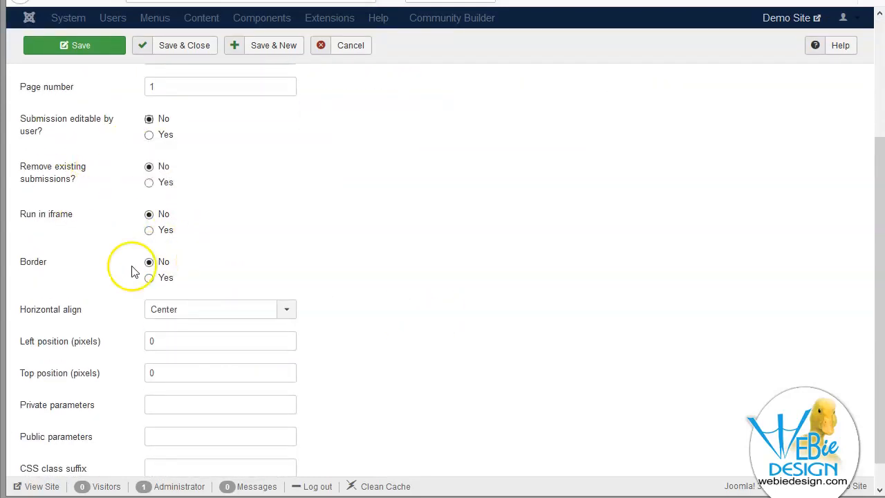
scroll(376, 355, down, 1)
scroll(388, 304, up, 4)
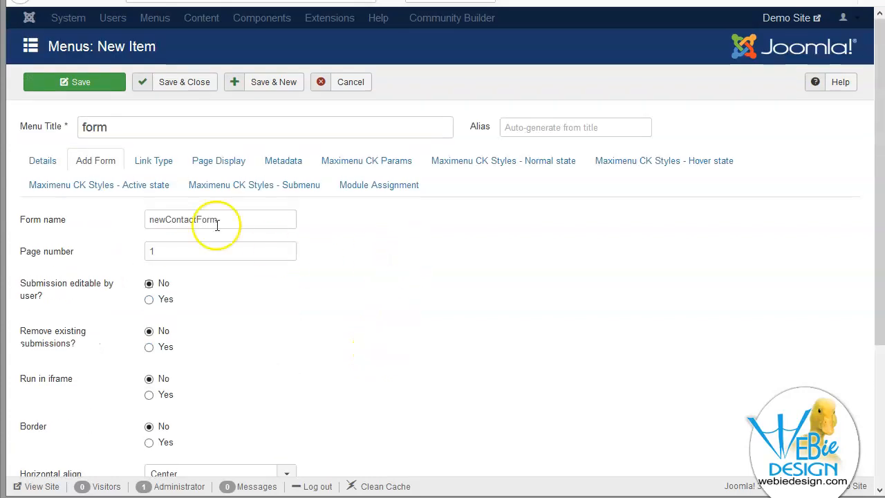
Assign the menu item to Main Menu and save it
click(81, 82)
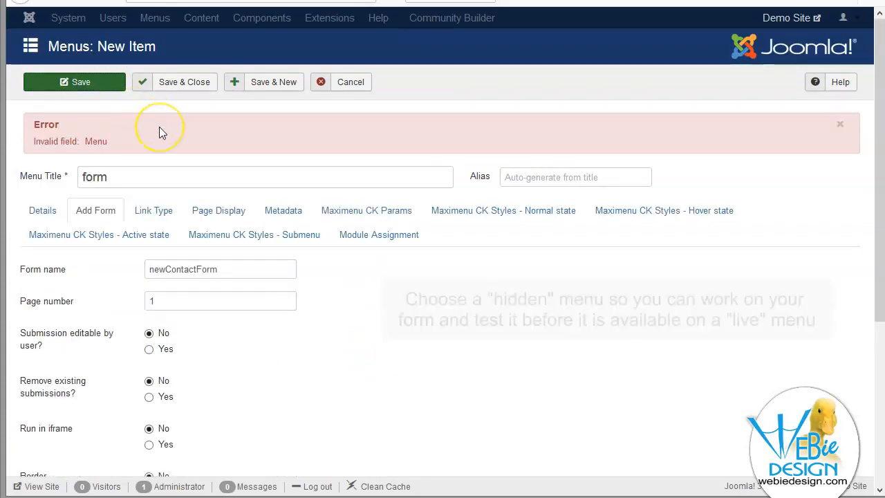
click(42, 213)
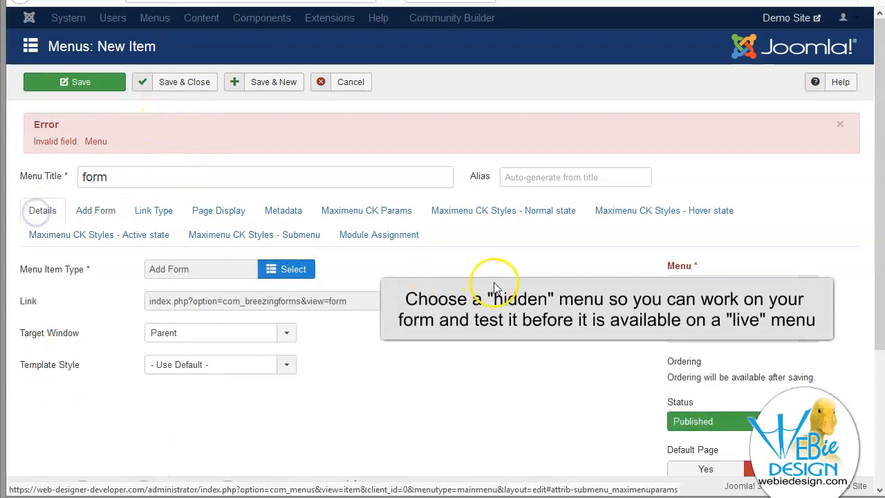
click(686, 286)
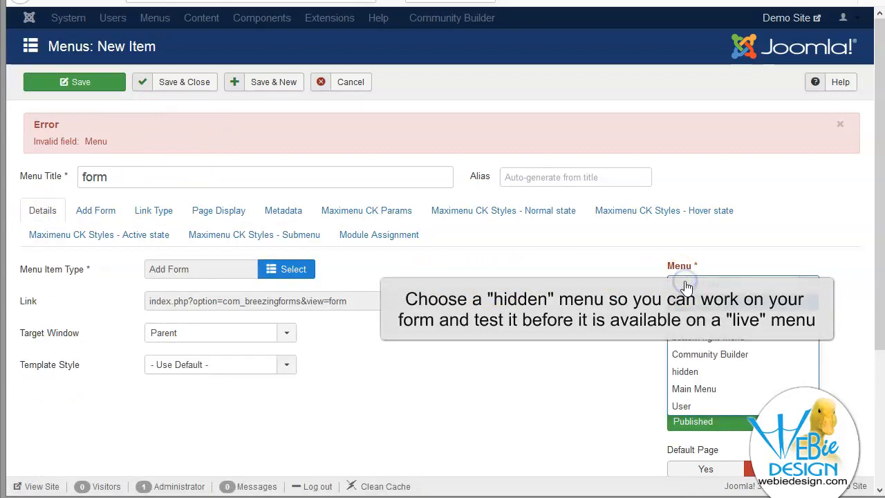
click(692, 390)
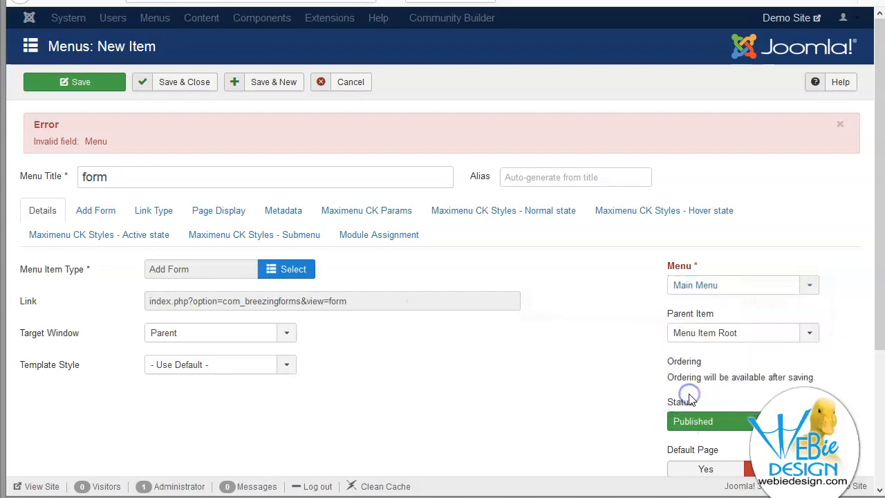
click(59, 88)
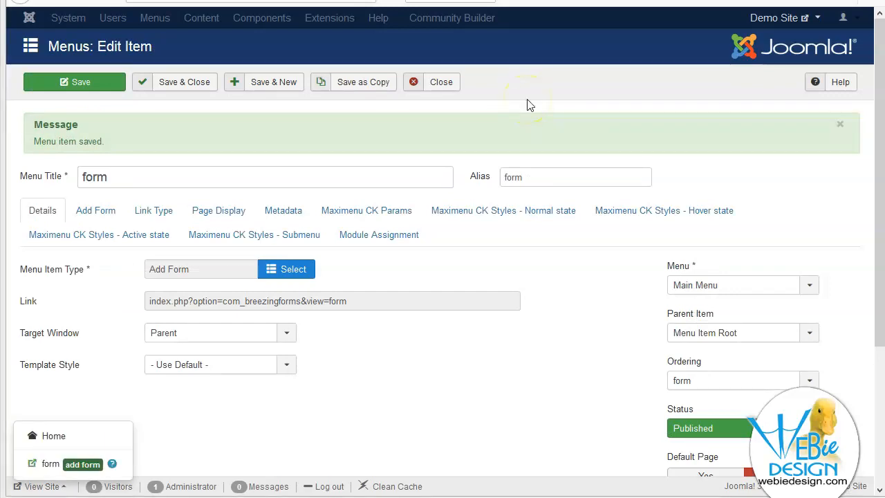
Open the form menu item's non-SEF URL on the site and look over the published form down to the signature area
click(817, 19)
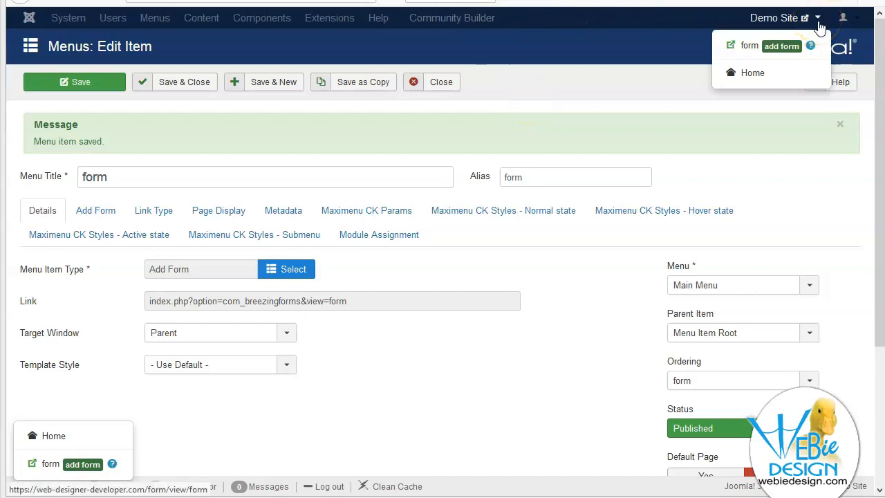
click(812, 48)
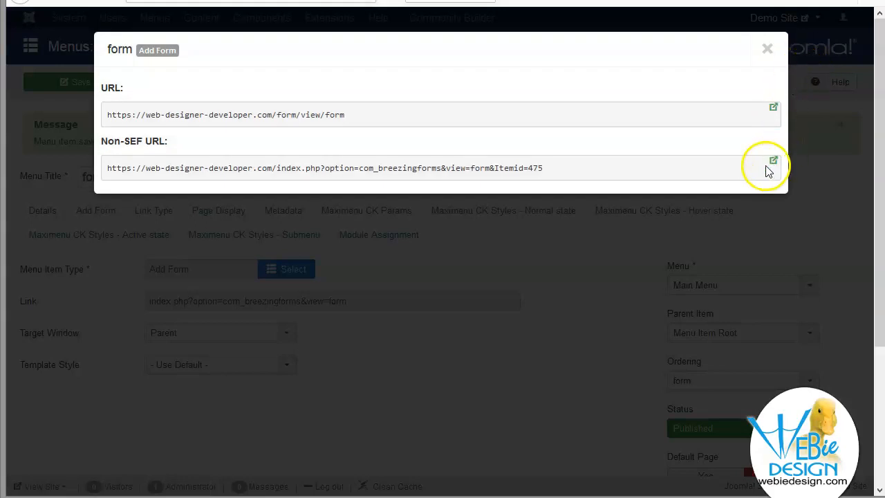
click(768, 170)
click(487, 168)
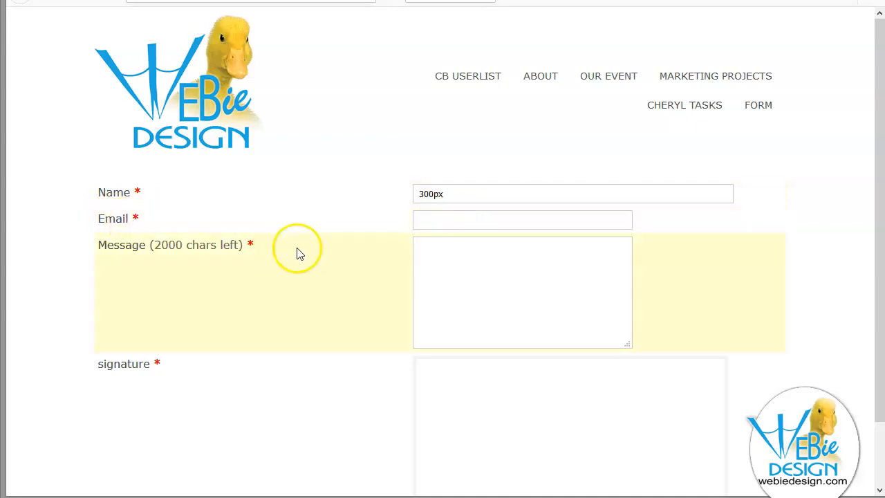
scroll(453, 277, down, 1)
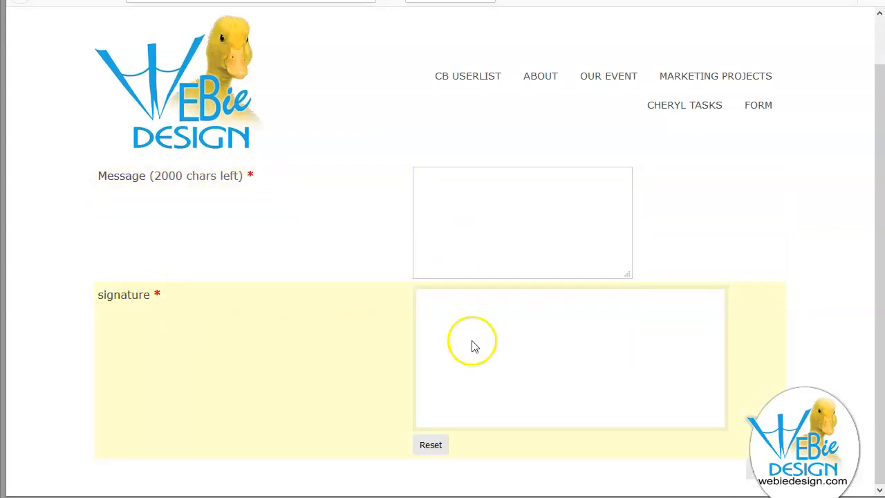
scroll(362, 295, up, 1)
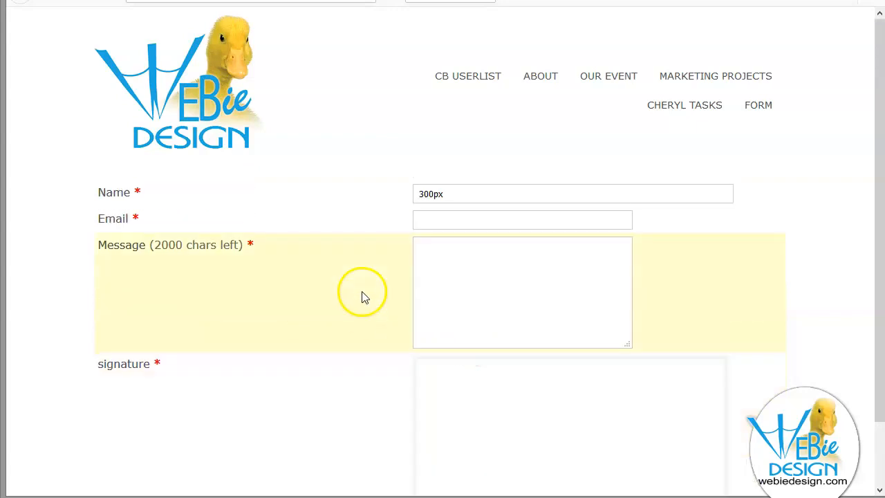
Fill in the form's name and email with the sender's details and enter "message" as the message
drag(505, 191, 400, 192)
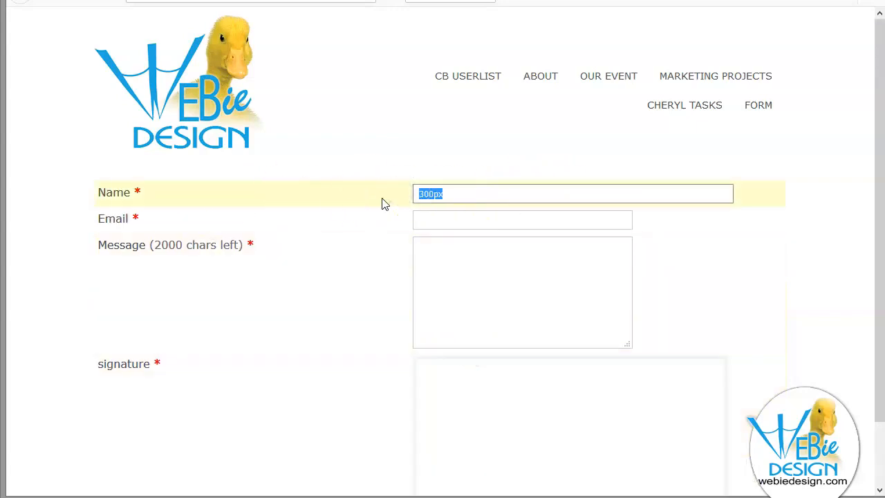
text(mary)
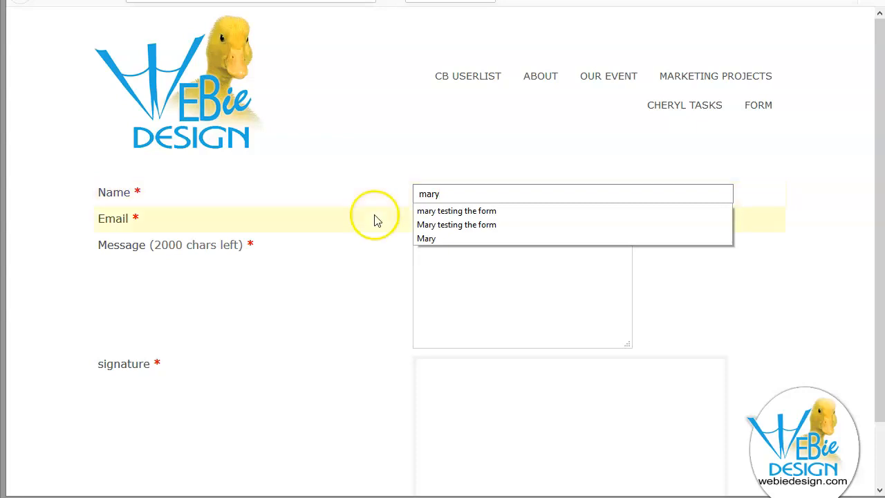
click(375, 218)
click(456, 226)
click(465, 248)
click(496, 270)
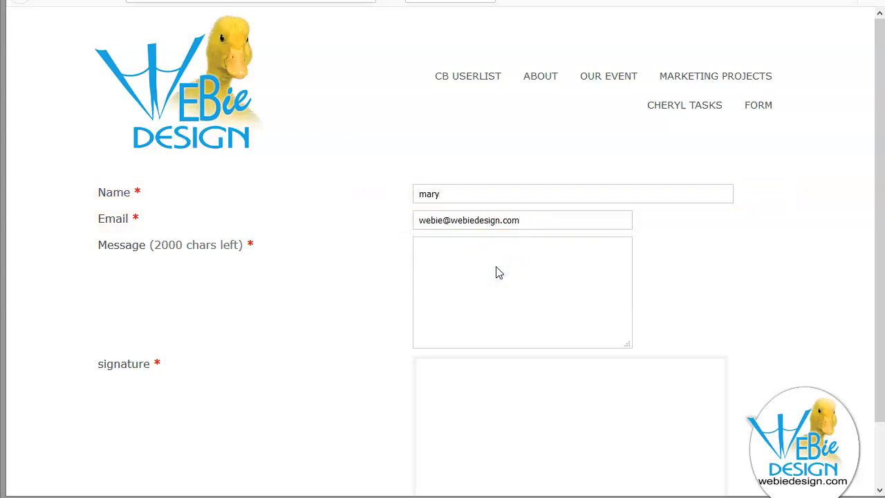
click(496, 272)
text(message)
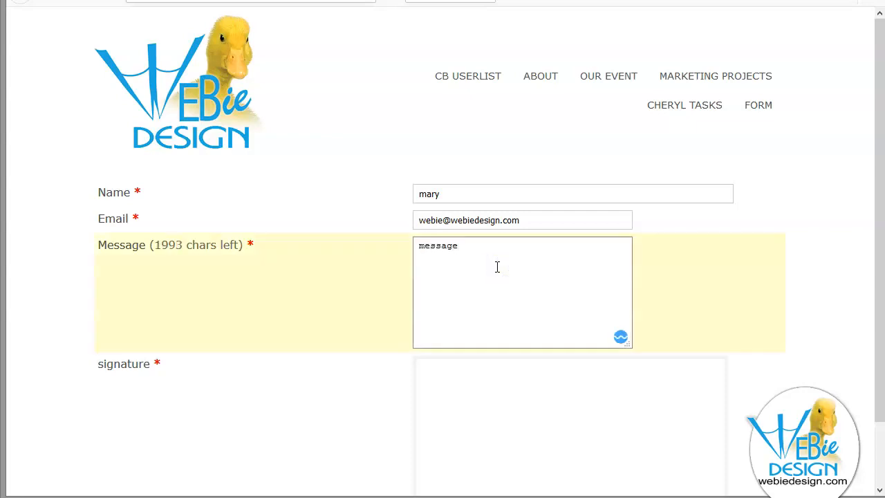
Draw the sender's handwritten signature in the signature area, submit the form and read the thank-you message
click(469, 361)
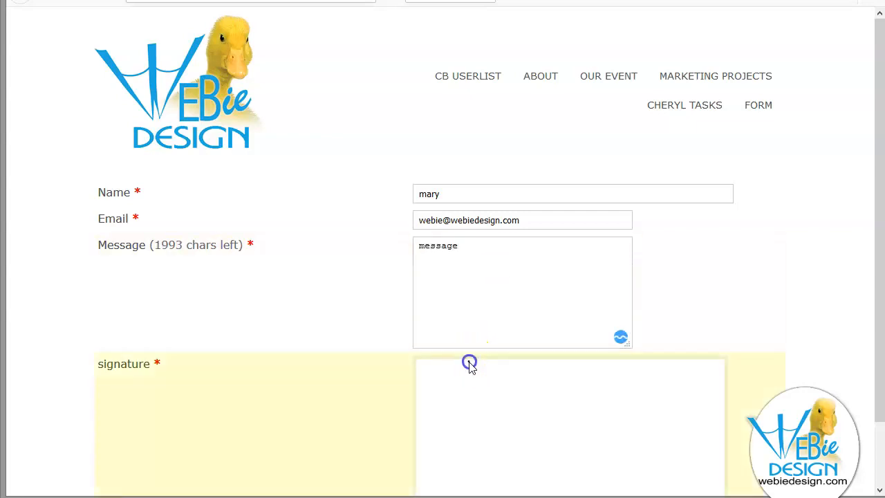
scroll(674, 313, down, 1)
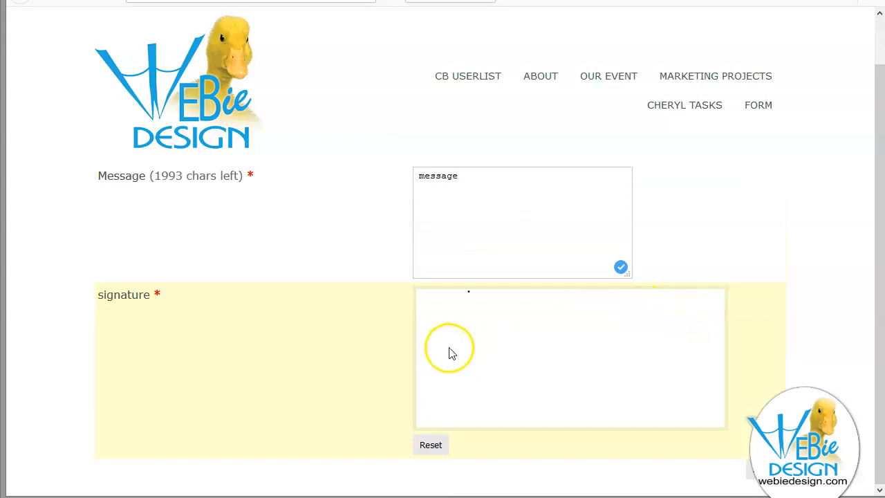
mouse_move(445, 337)
mouse_down()
mouse_move(478, 332)
mouse_move(483, 346)
mouse_move(510, 350)
mouse_move(500, 356)
mouse_up()
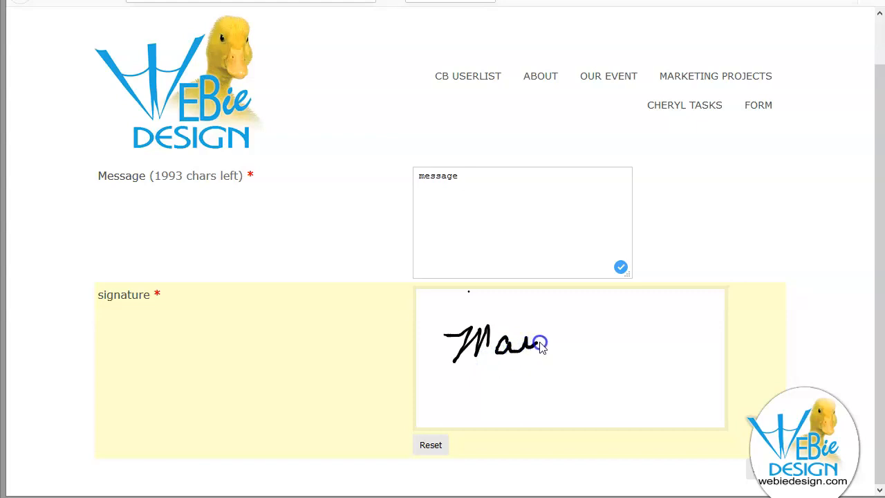
mouse_move(560, 350)
mouse_down()
mouse_move(526, 387)
mouse_move(615, 369)
mouse_up()
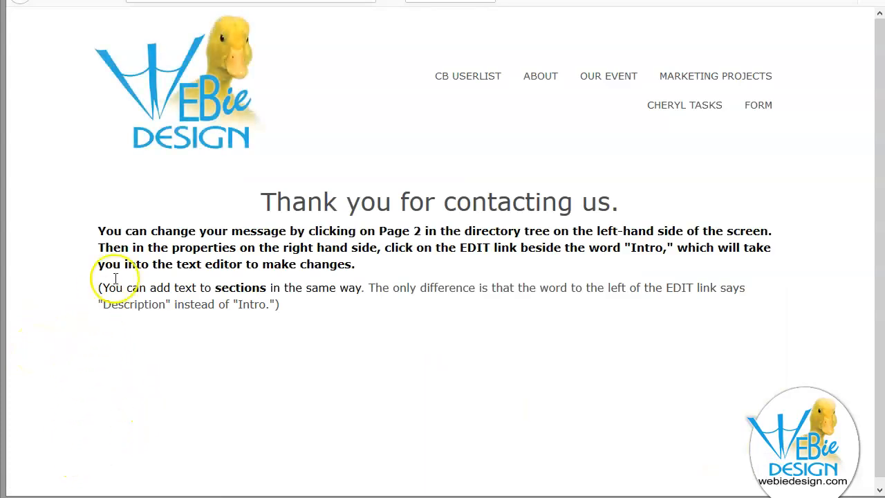
drag(138, 232, 414, 273)
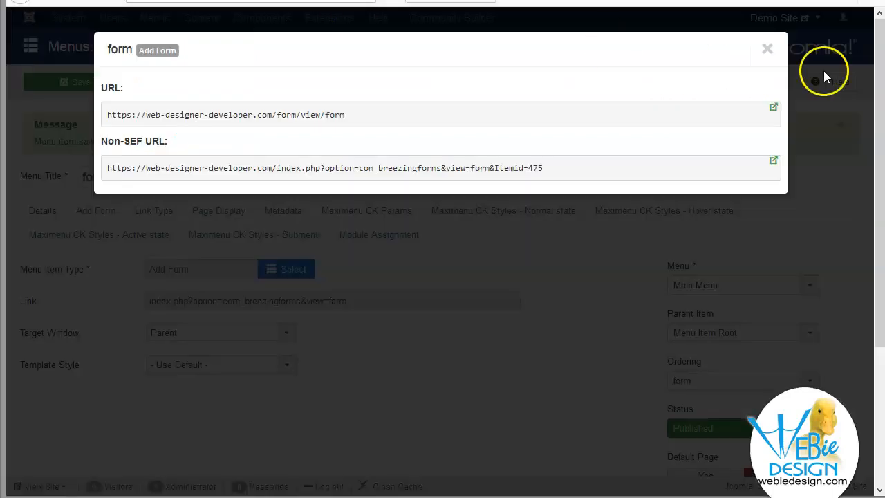
Close the menu item with its URL window and open the new contact form for editing from the BreezingForms form list
click(768, 48)
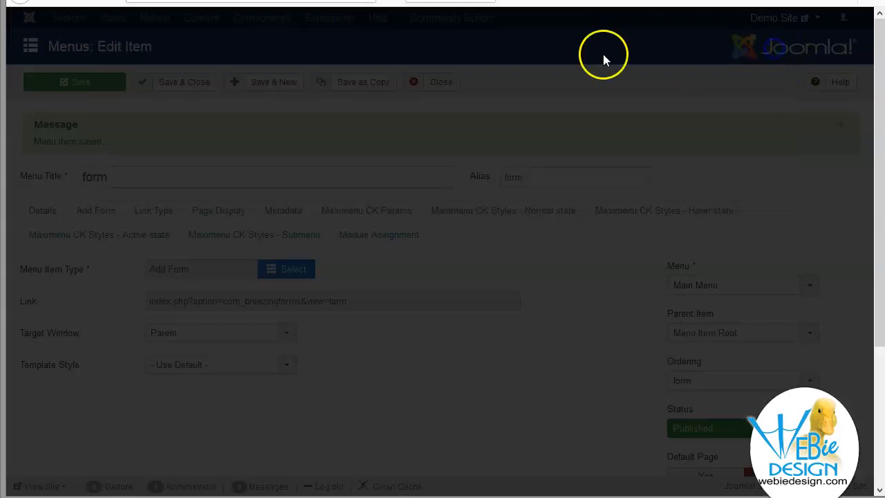
click(439, 81)
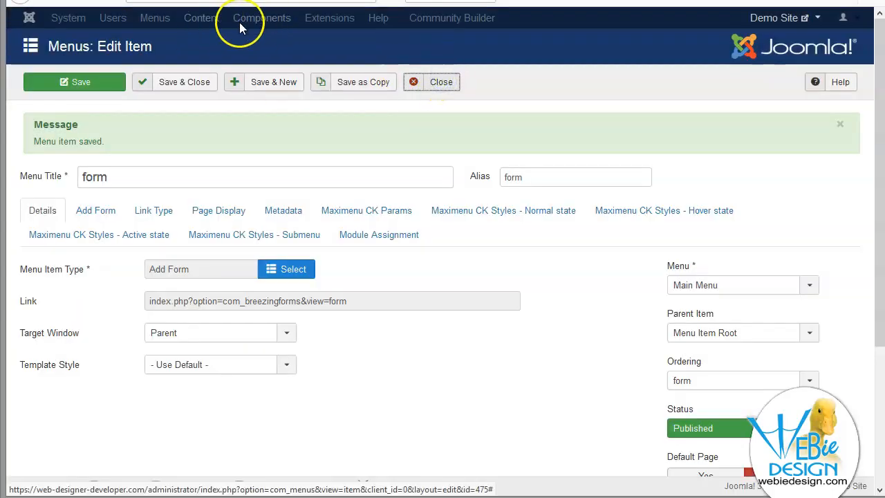
click(302, 18)
mouse_move(346, 41)
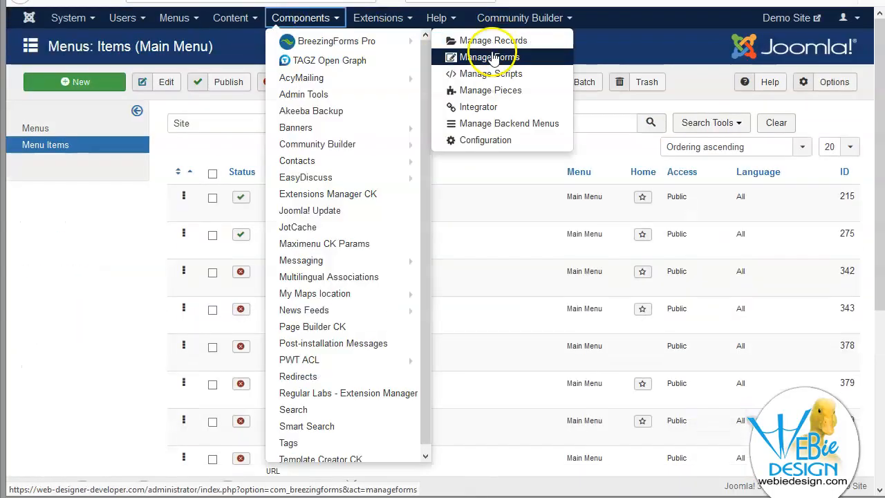
click(474, 57)
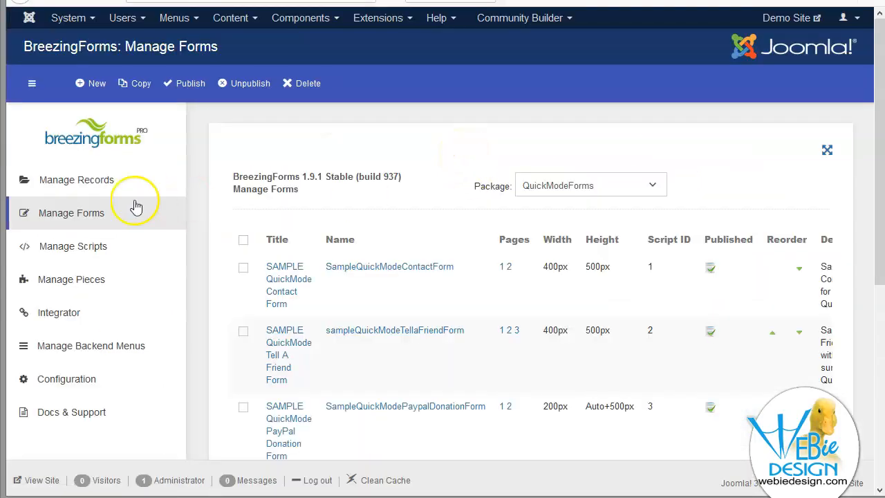
scroll(373, 338, down, 5)
click(277, 280)
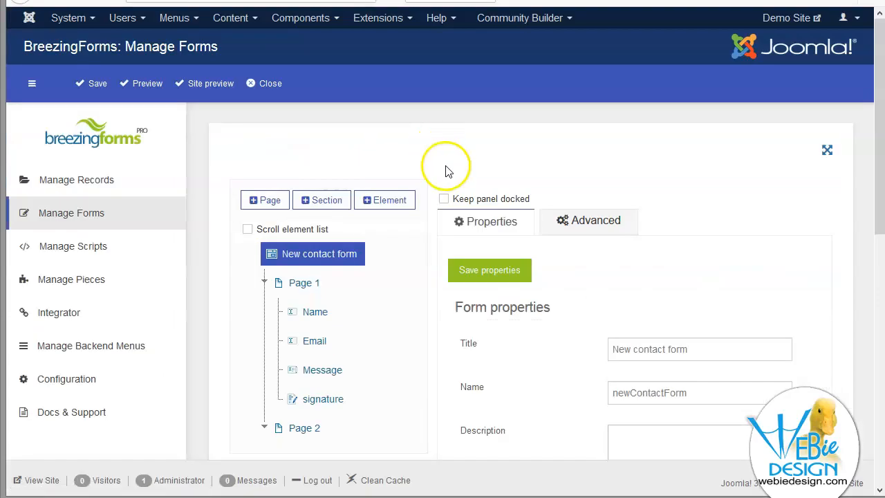
Delete the instructional text below the "Thank you for contacting us." heading in Page 2's intro, and save the intro and the form
click(297, 383)
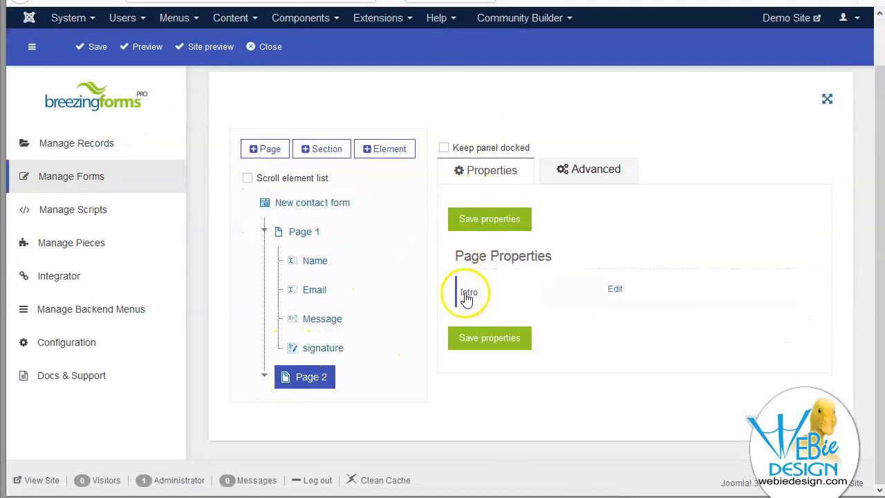
click(614, 290)
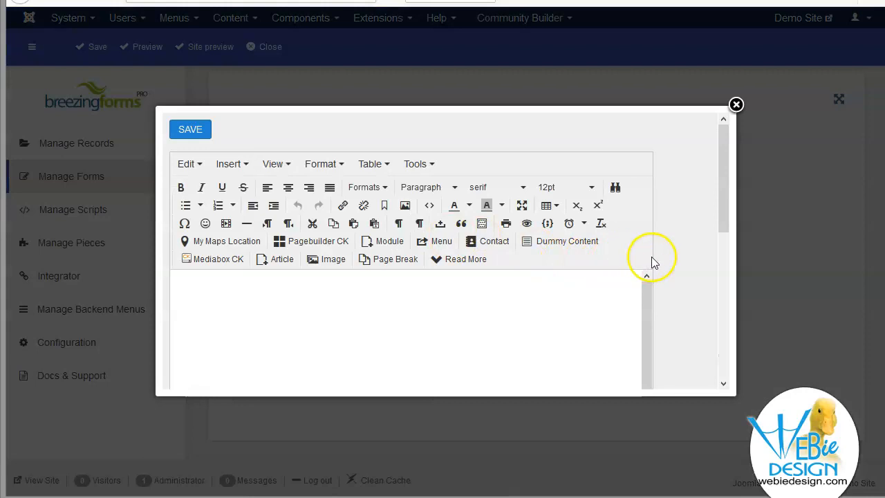
scroll(681, 260, down, 2)
scroll(680, 260, down, 2)
scroll(681, 260, up, 5)
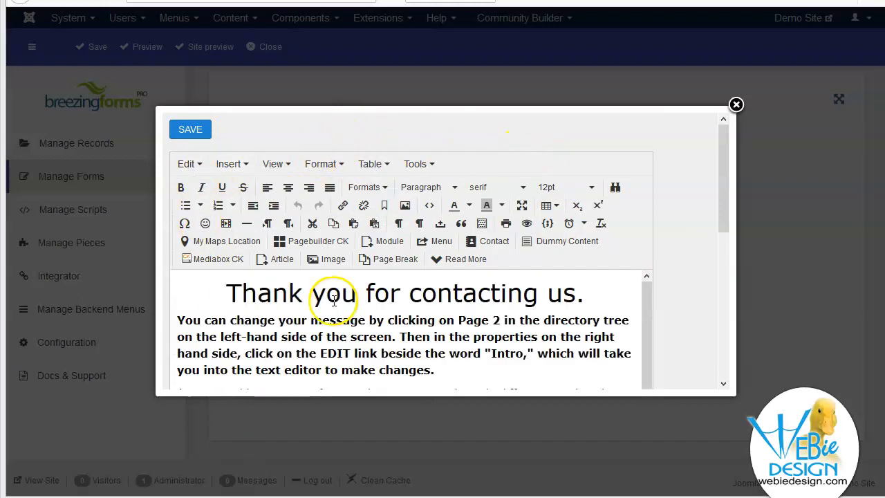
drag(175, 318, 507, 411)
key(Delete)
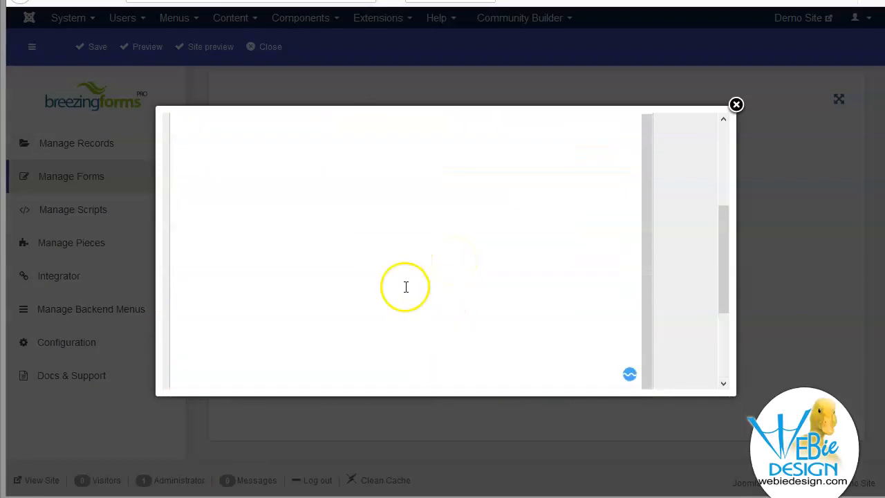
click(189, 372)
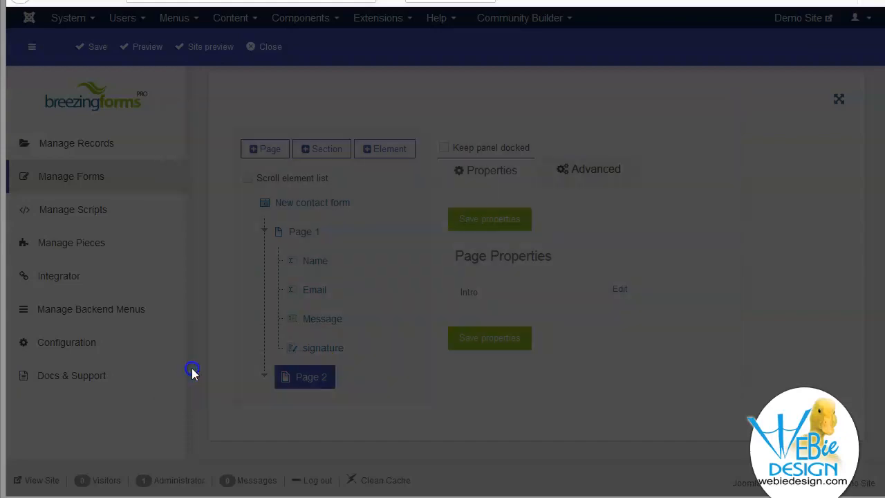
click(99, 49)
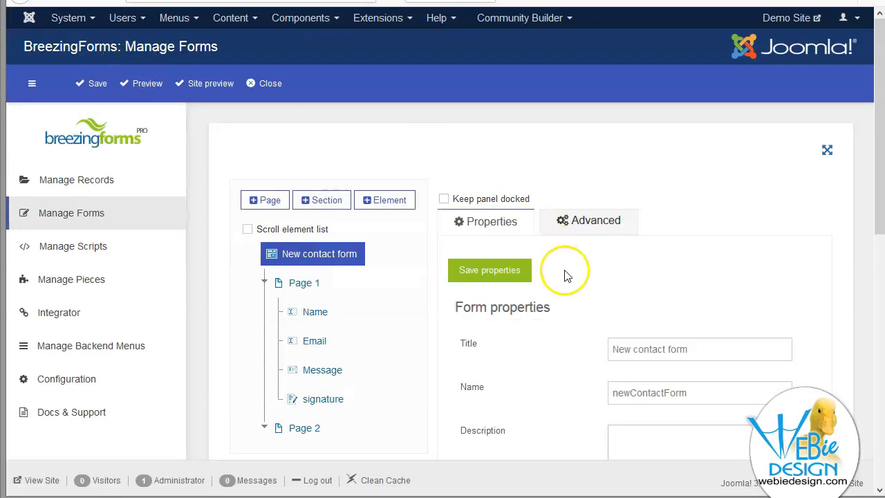
Review the mail notification and mail recipient settings in the form's properties
scroll(578, 310, down, 4)
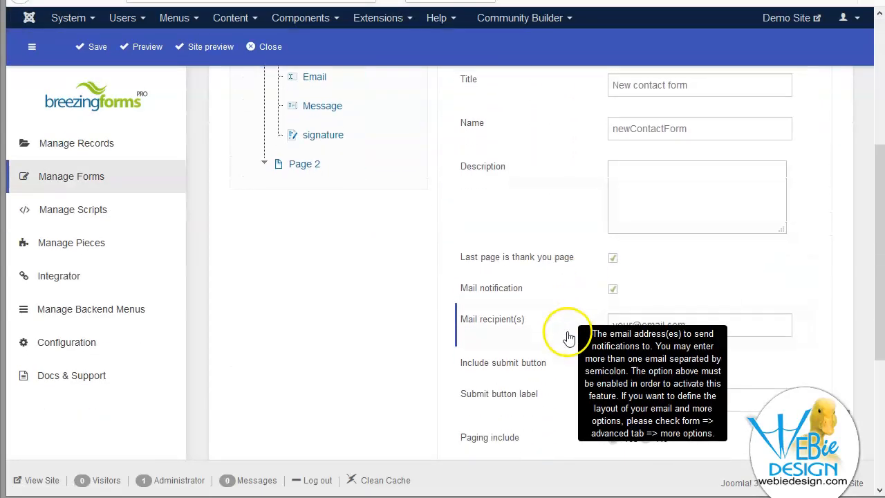
scroll(435, 280, down, 1)
mouse_move(484, 262)
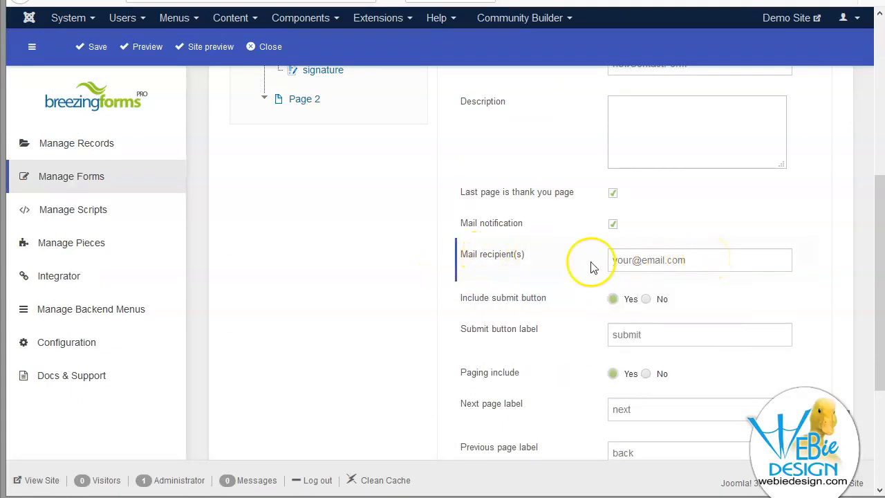
mouse_move(457, 263)
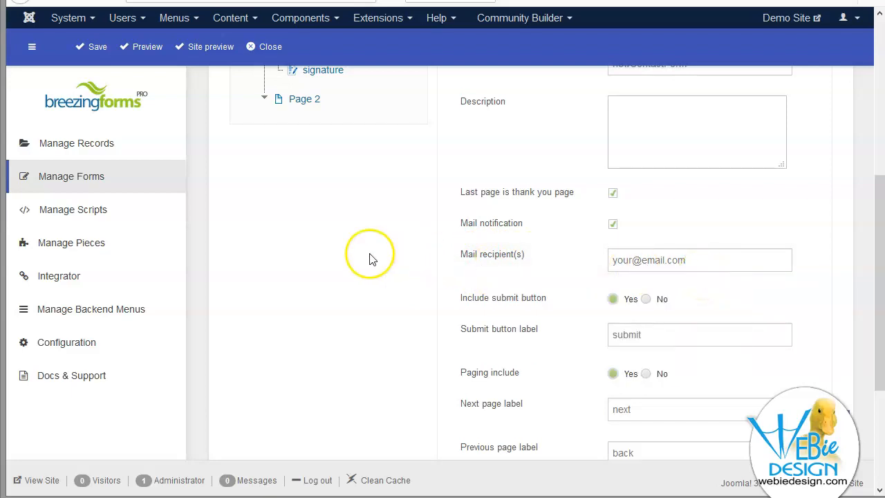
Open the submitted newContactForm record in BreezingForms' record management and examine its field values, signature and submitter information
click(86, 141)
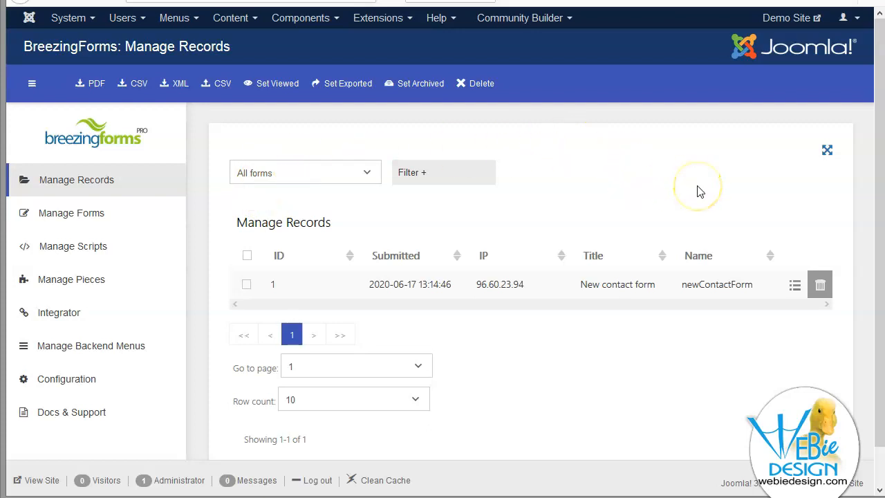
click(795, 288)
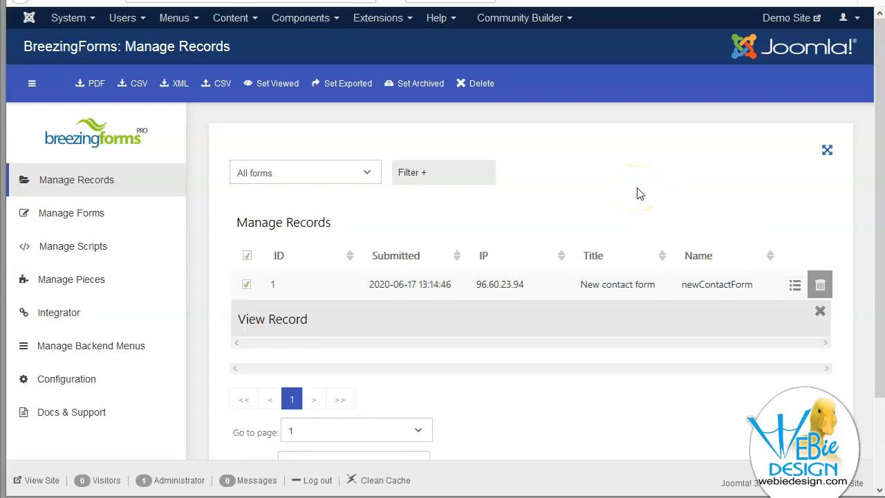
scroll(640, 195, down, 3)
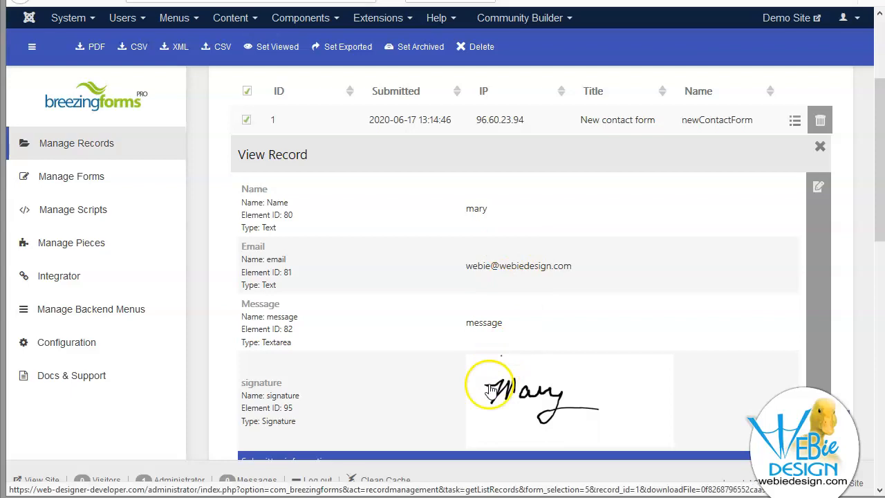
scroll(709, 342, down, 2)
scroll(707, 344, down, 2)
scroll(692, 344, up, 2)
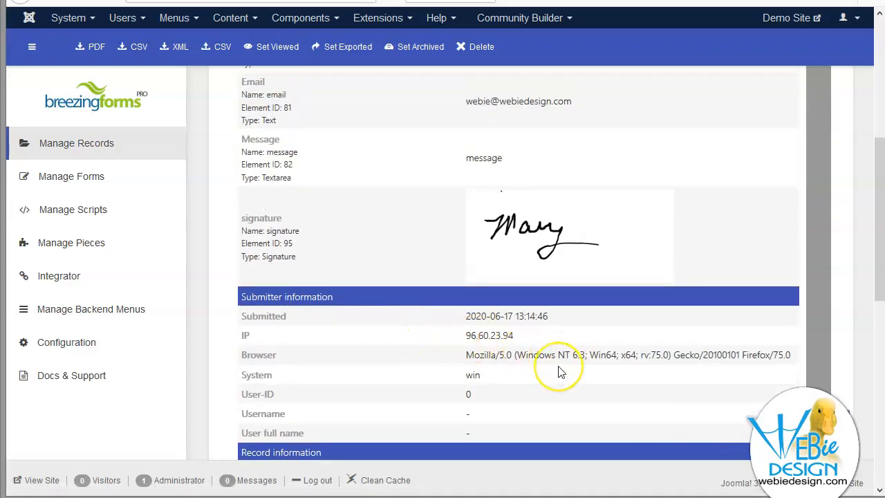
scroll(560, 371, down, 4)
scroll(605, 372, up, 10)
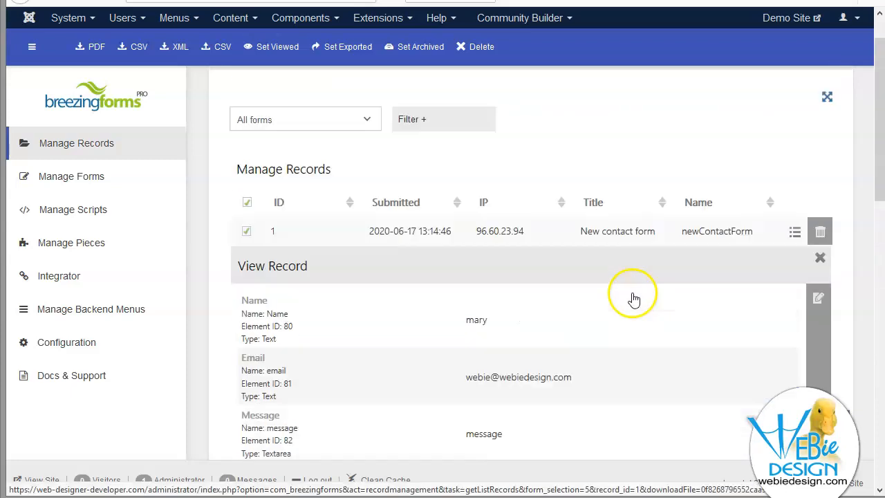